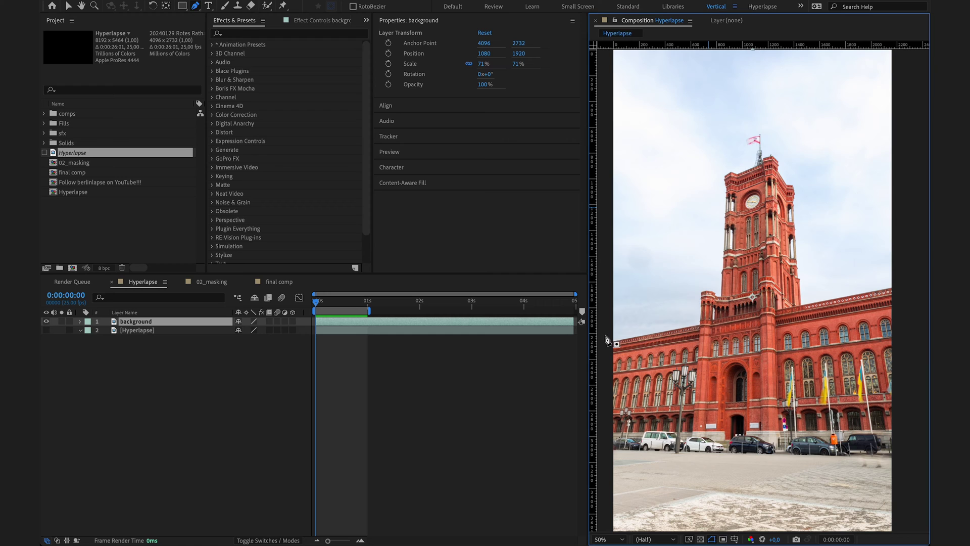
- Draw a mask on the background layer loosely along the left roofline, up the tower's left side and over the flag
click(693, 319)
click(696, 286)
click(712, 277)
click(720, 169)
click(747, 159)
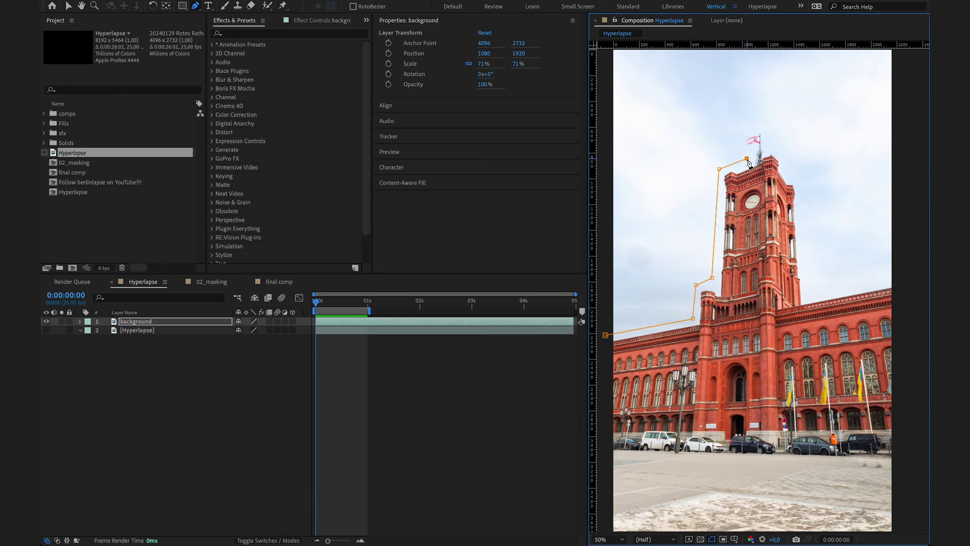
click(742, 133)
click(771, 130)
- Continue the mask down the tower's right side and along the right roofline, closing it around the bottom of the frame
click(770, 146)
click(798, 181)
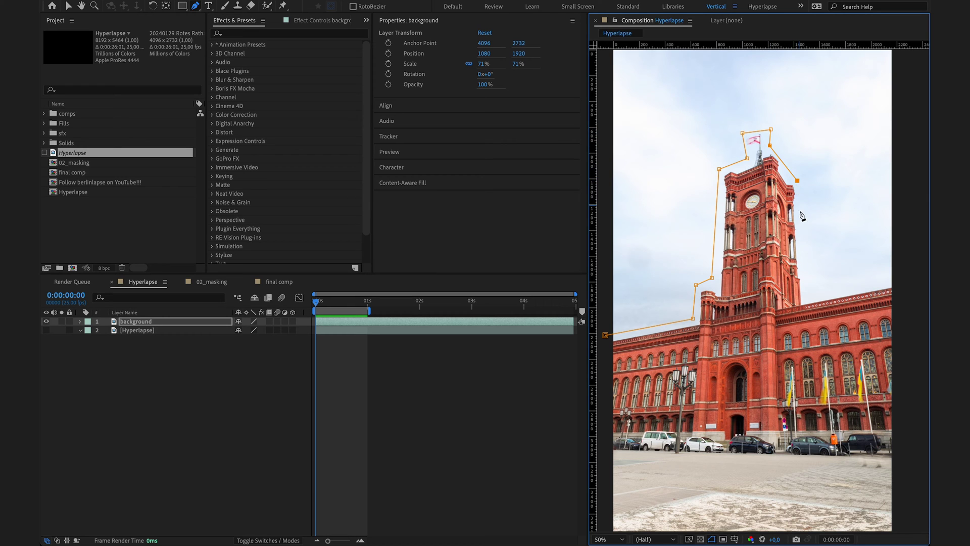
click(805, 296)
click(898, 281)
scroll(894, 286, down, 1)
click(839, 422)
click(678, 421)
click(684, 313)
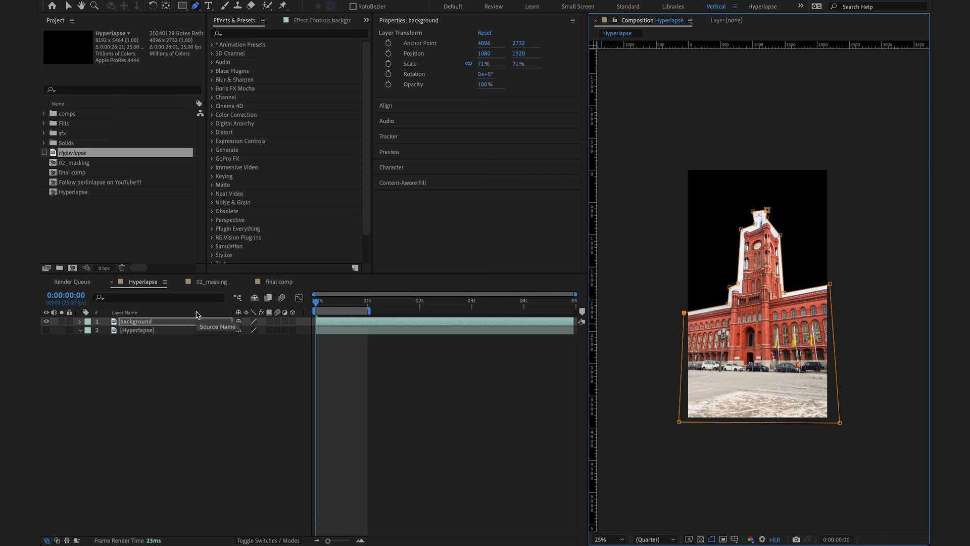
- Invert Mask 1 on the background layer to cut out the building, and check the sky at the one-second mark
key(m)
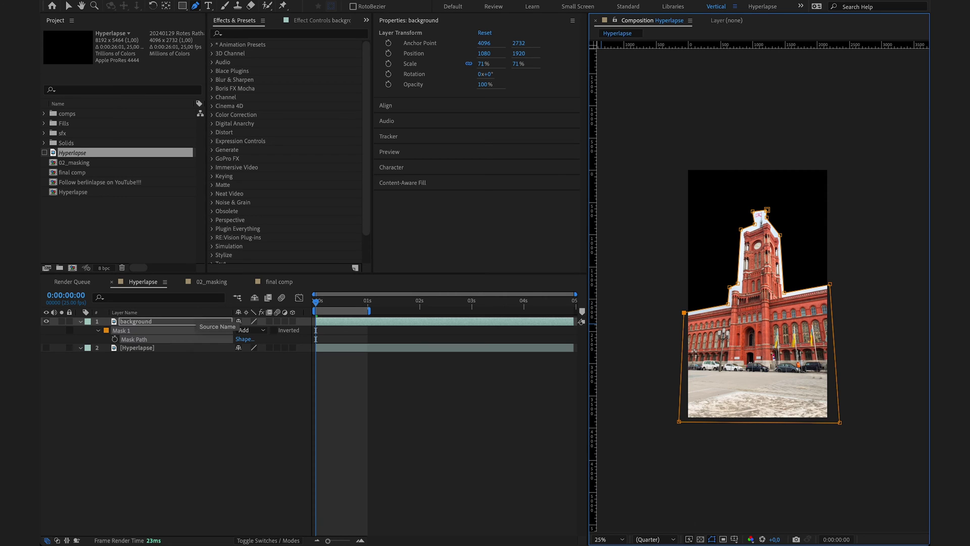
click(274, 331)
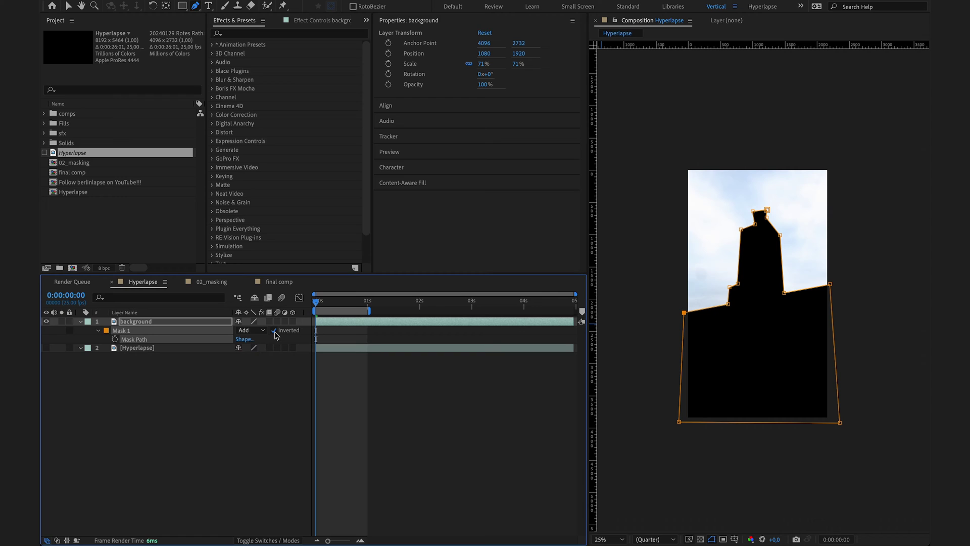
click(256, 371)
click(368, 306)
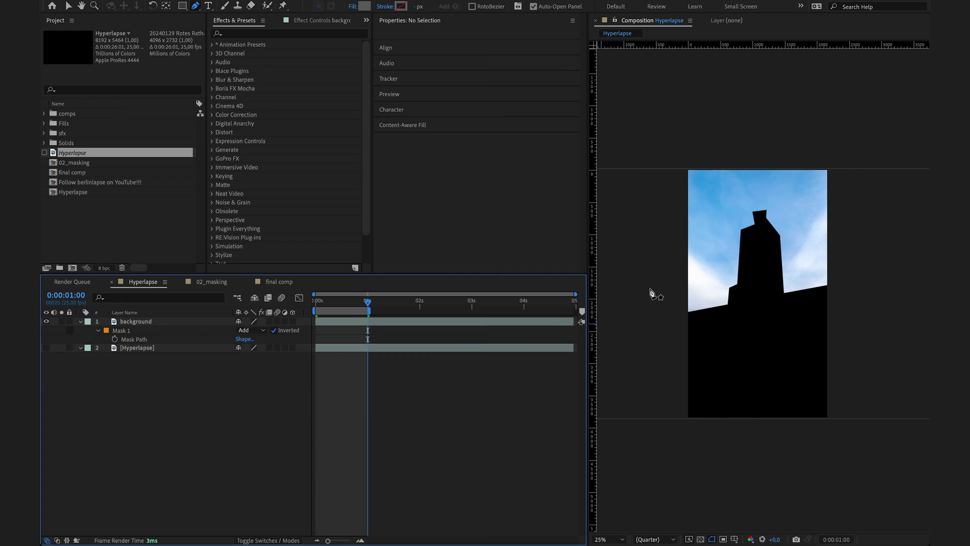
- Generate a Content-Aware Fill layer for the background from the first frame, using Edge Blend and the Work Area range
click(145, 323)
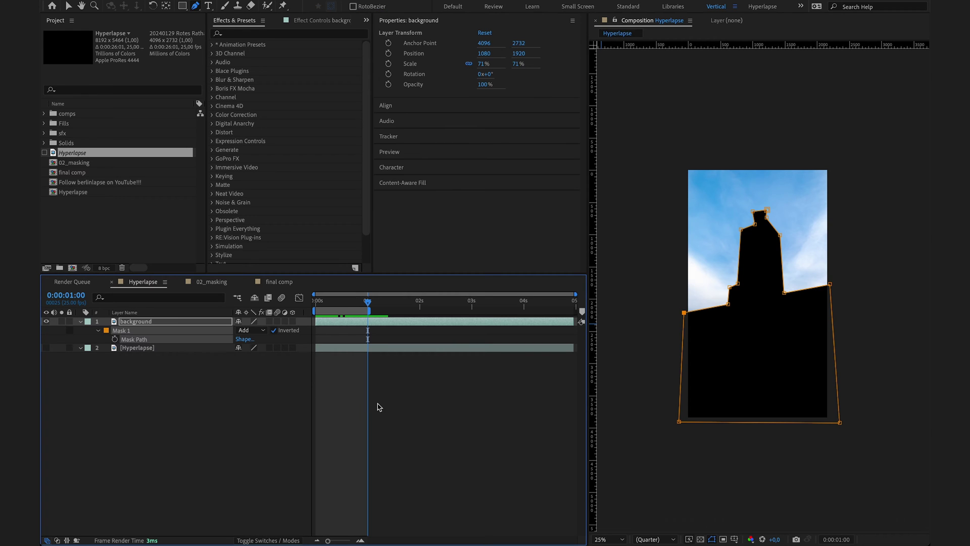
drag(369, 306, 309, 307)
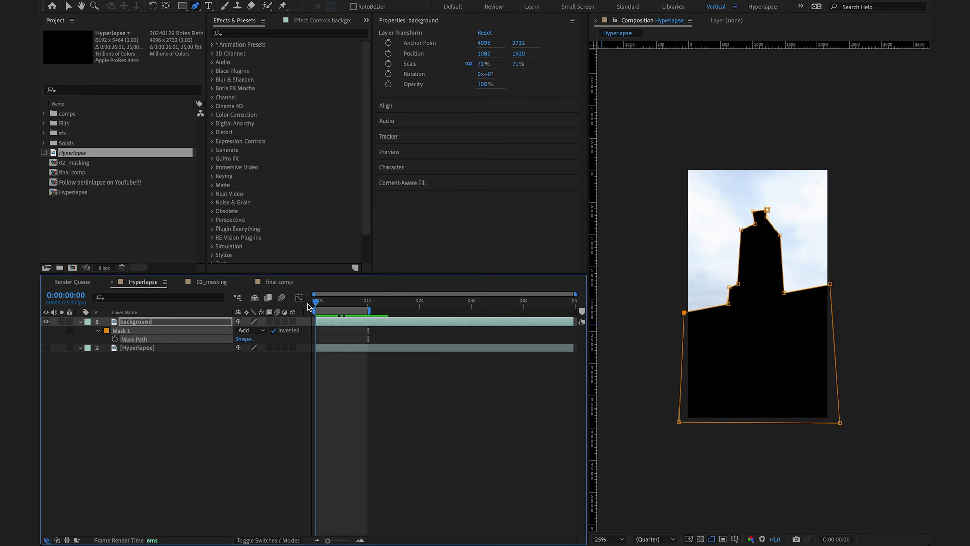
click(395, 183)
click(404, 216)
click(408, 248)
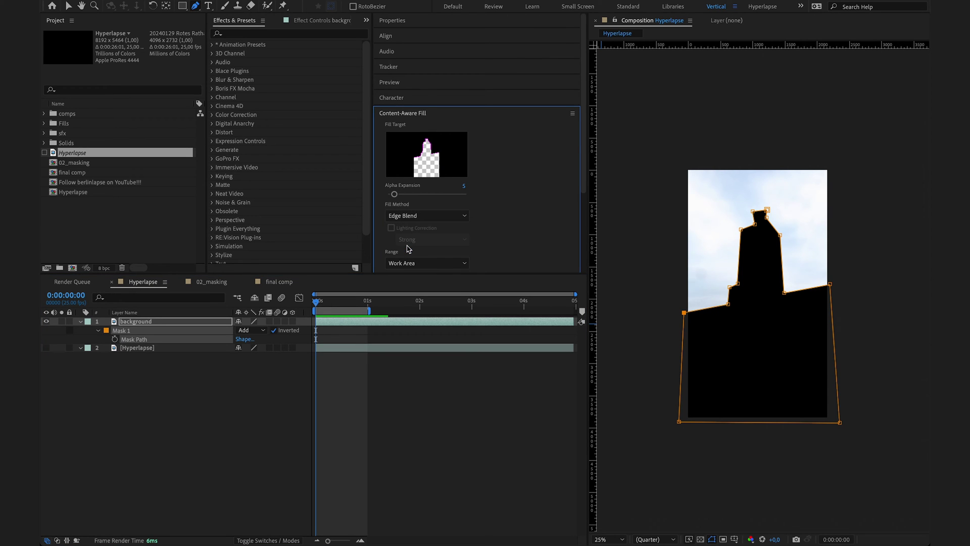
click(405, 262)
click(406, 287)
scroll(502, 257, down, 3)
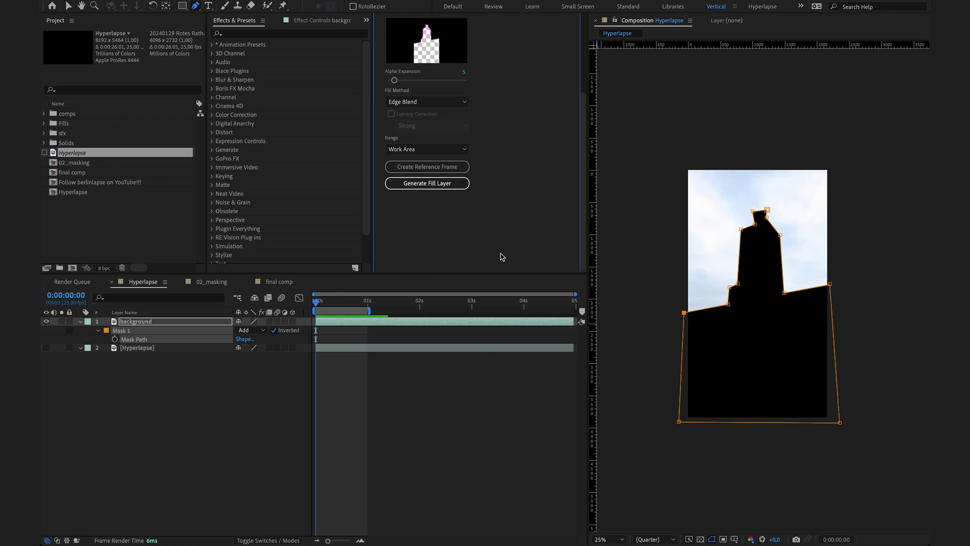
click(438, 185)
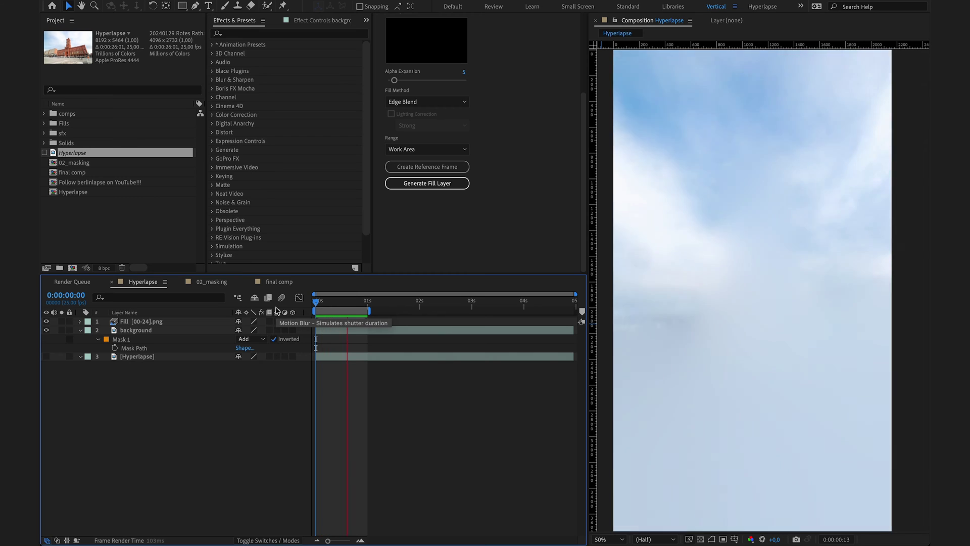
- Duplicate the bottom Hyperlapse layer and place the visible copy at the top of the layer stack
key(space)
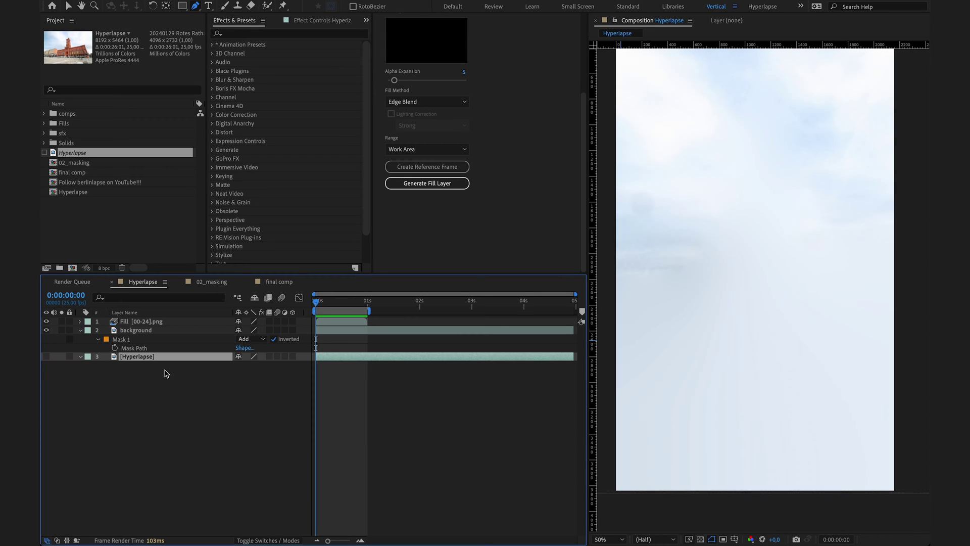
key(ctrl+d)
drag(150, 358, 113, 324)
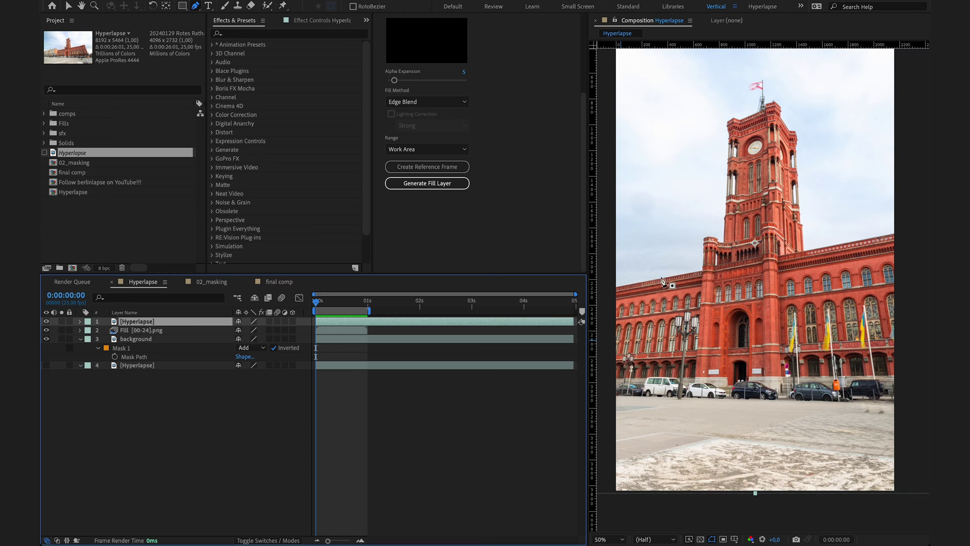
- Start a Pen tool mask on the top Hyperlapse layer, following the left roofline from the image edge towards the corner turret
click(898, 234)
click(613, 283)
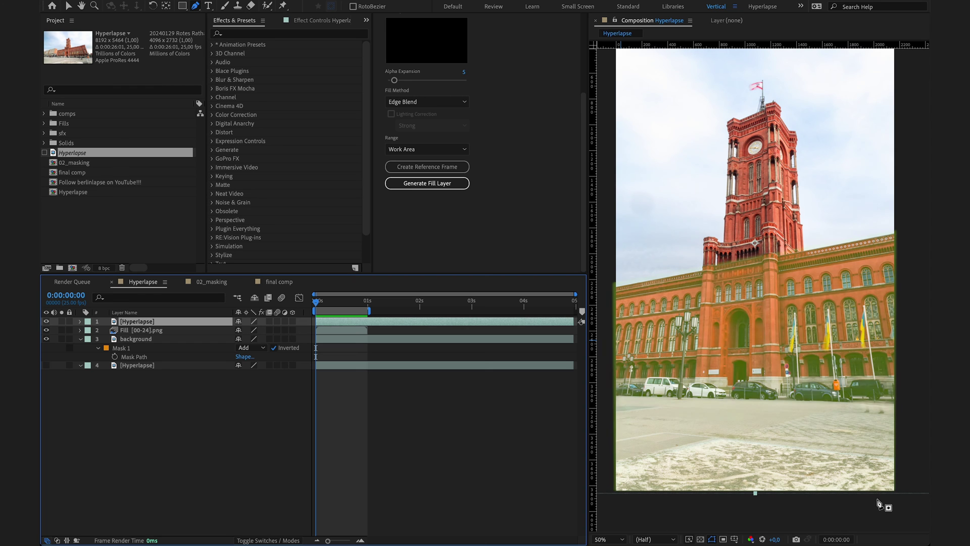
click(199, 7)
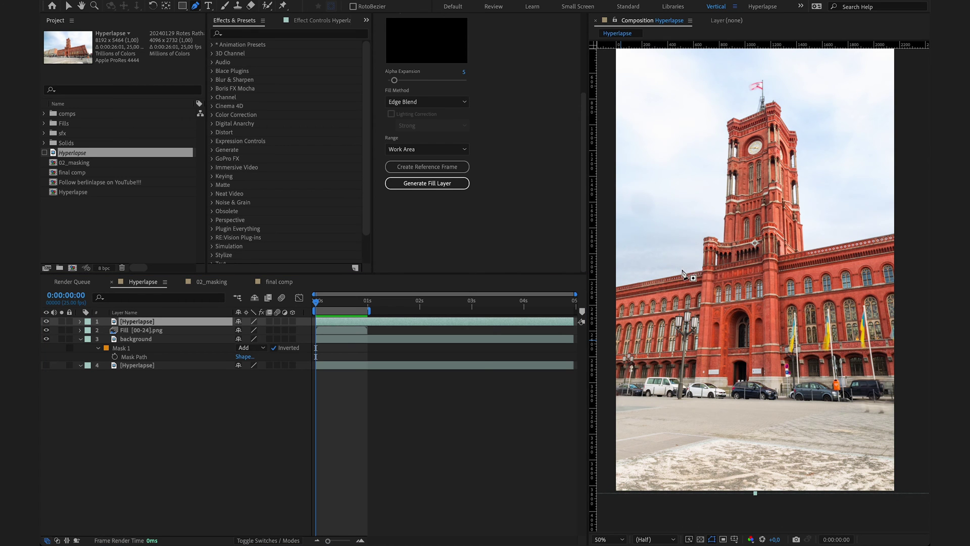
scroll(687, 268, up, 4)
key(space)
drag(673, 233, 802, 255)
click(708, 232)
key(space)
drag(778, 213, 602, 238)
drag(781, 208, 641, 269)
scroll(685, 261, up, 1)
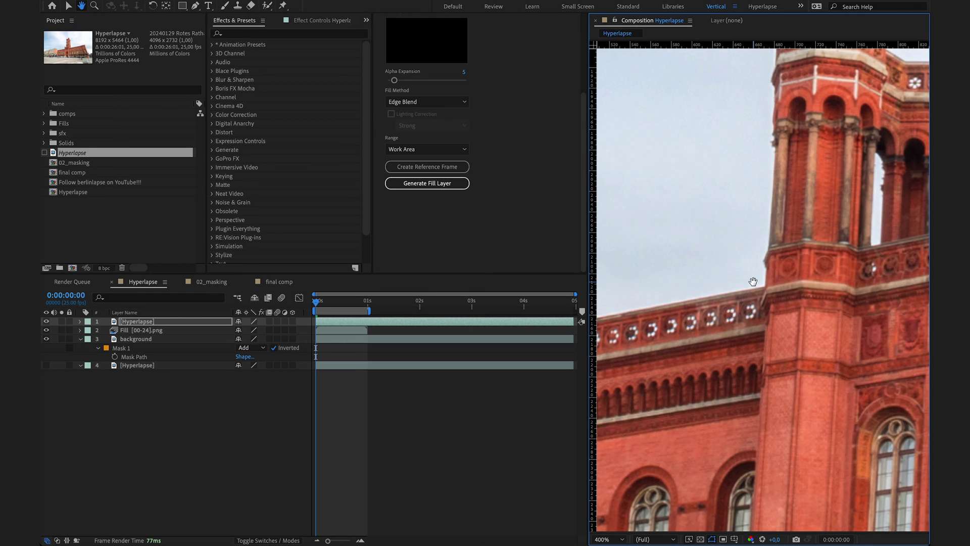
scroll(755, 281, right, 1)
- Trace the mask up the roof corner and around the ledge below the left turret's columns
click(746, 291)
click(745, 264)
click(750, 252)
click(786, 244)
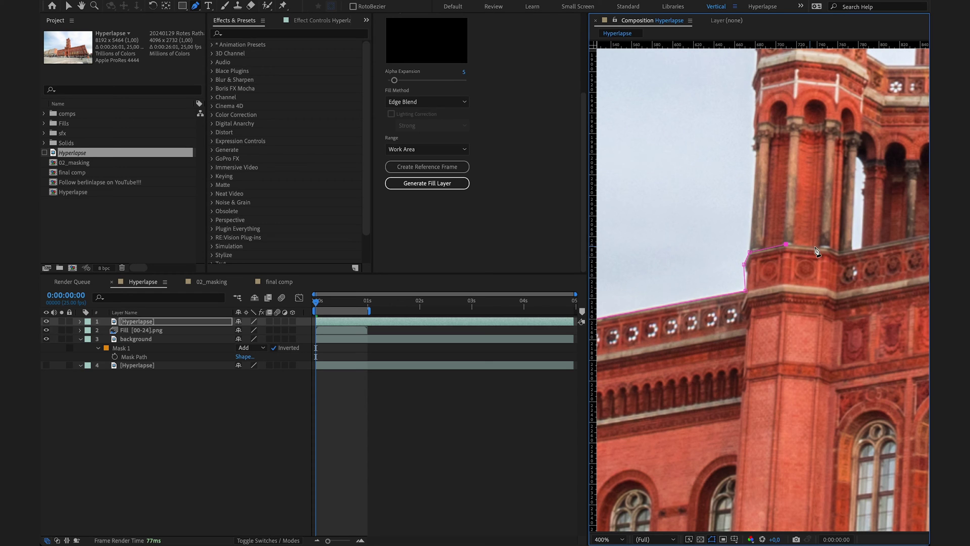
click(827, 248)
scroll(840, 259, right, 6)
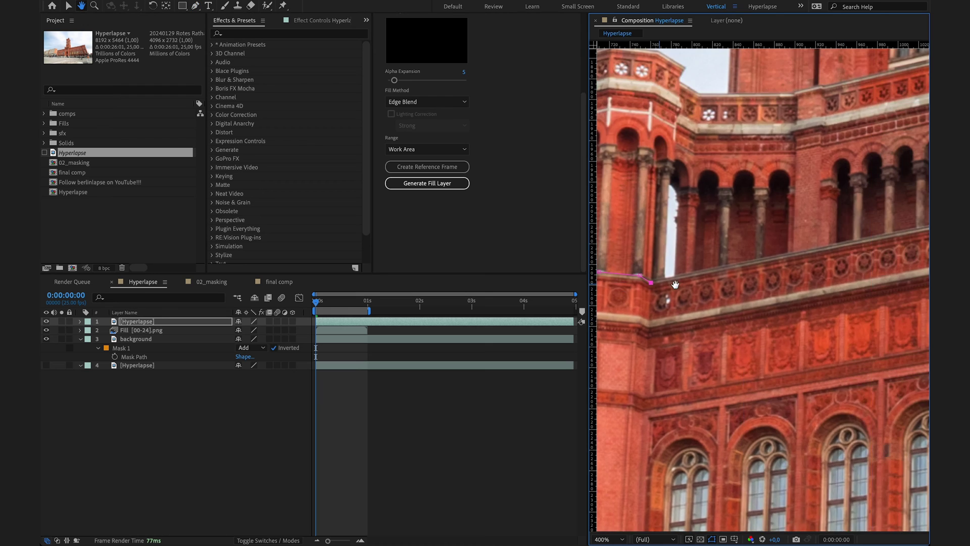
- Extend the mask along the balustrade between the turrets and around the ledge of the right turret
click(783, 261)
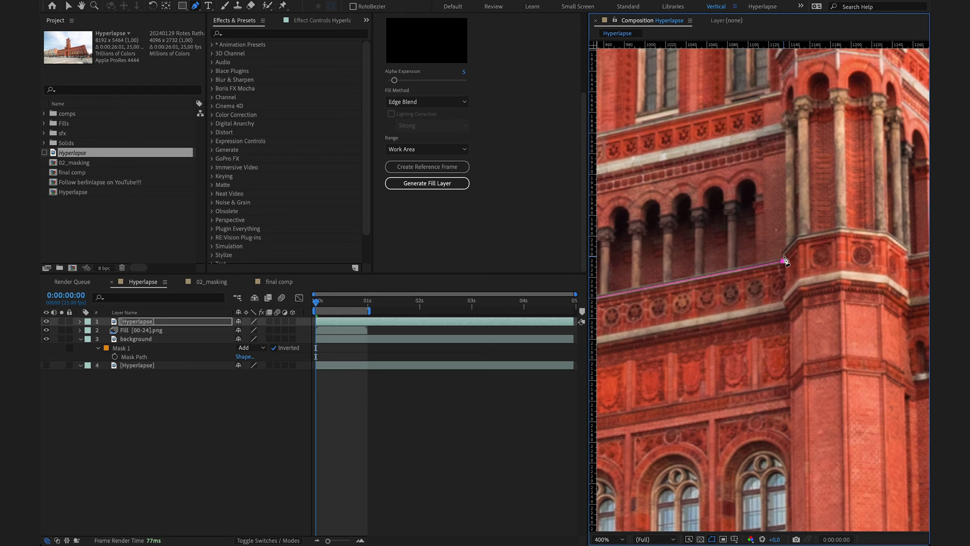
drag(795, 238, 645, 286)
click(646, 286)
click(691, 276)
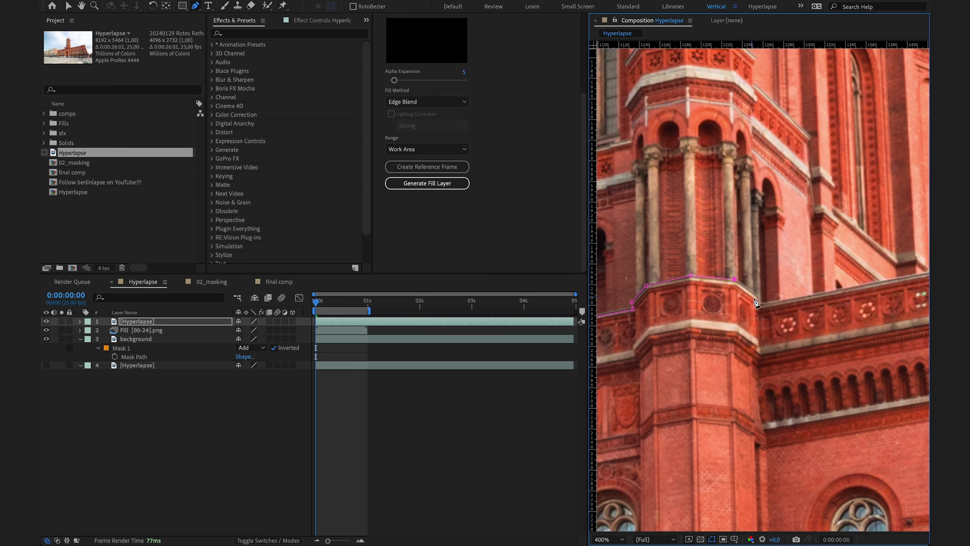
drag(793, 302, 606, 323)
- Carry the mask along the right roofline to just beyond the right image edge
drag(905, 265, 698, 283)
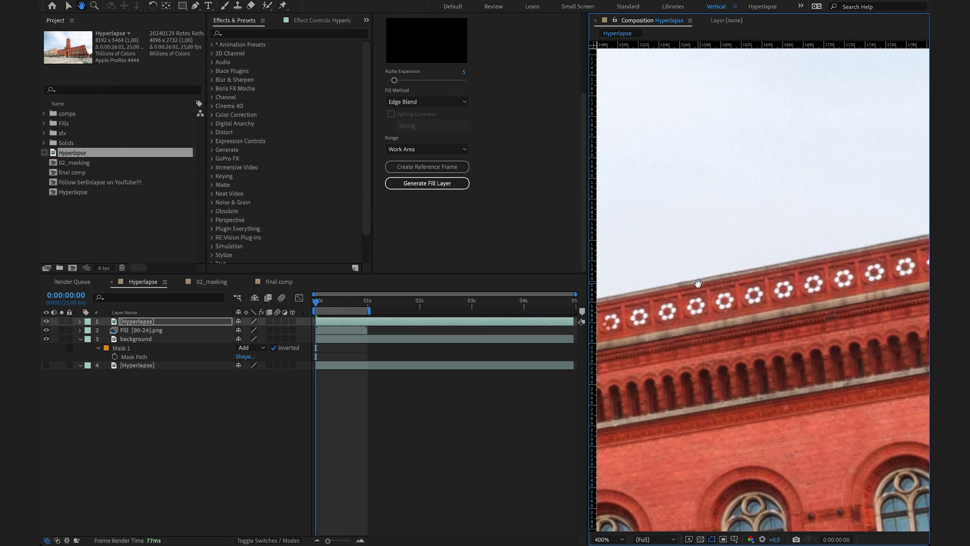
scroll(698, 283, down, 2)
scroll(777, 275, up, 1)
drag(884, 253, 799, 278)
click(849, 255)
scroll(815, 268, down, 6)
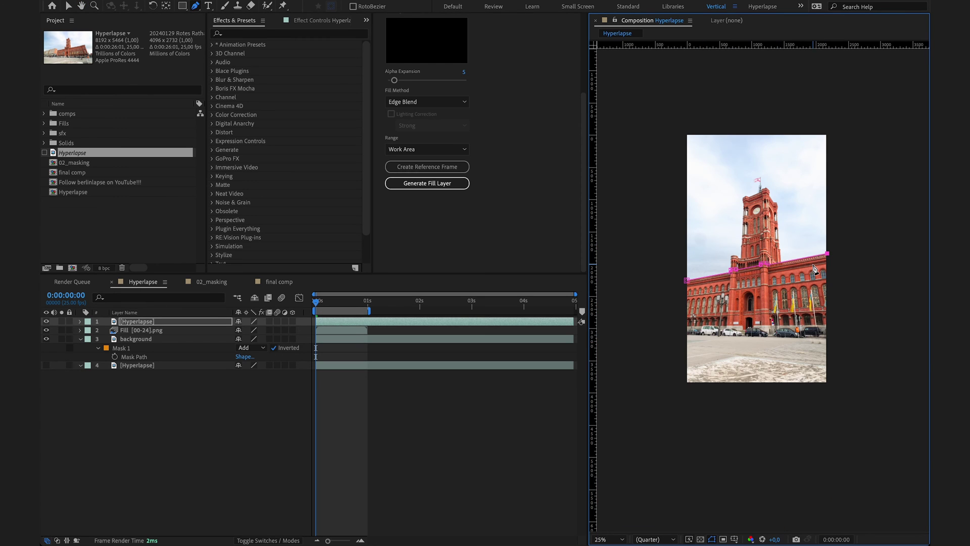
- Close the mask around the street below the building and check its corner point at the left image edge
click(839, 383)
click(681, 386)
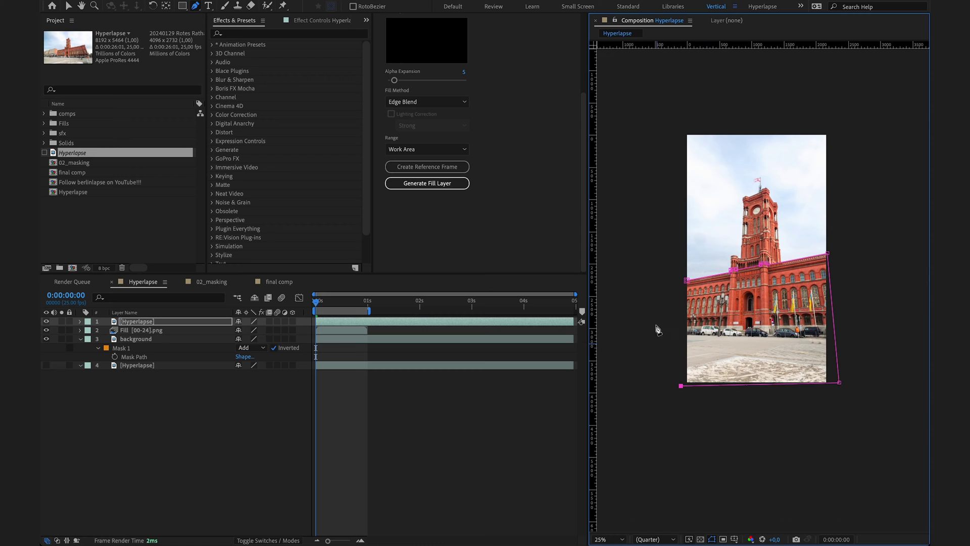
click(687, 280)
scroll(693, 286, up, 3)
scroll(713, 281, up, 1)
drag(698, 286, 862, 240)
key(v)
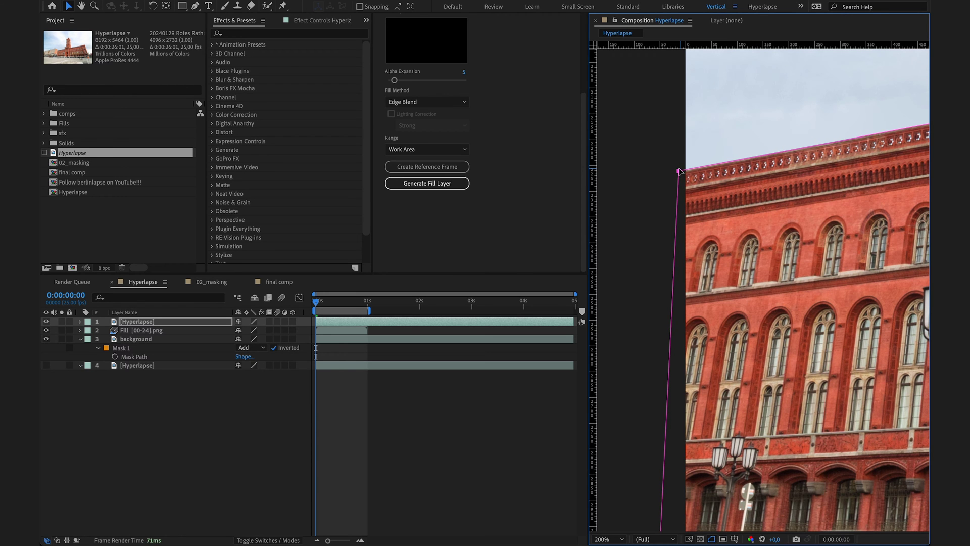
scroll(736, 204, down, 3)
scroll(760, 216, down, 2)
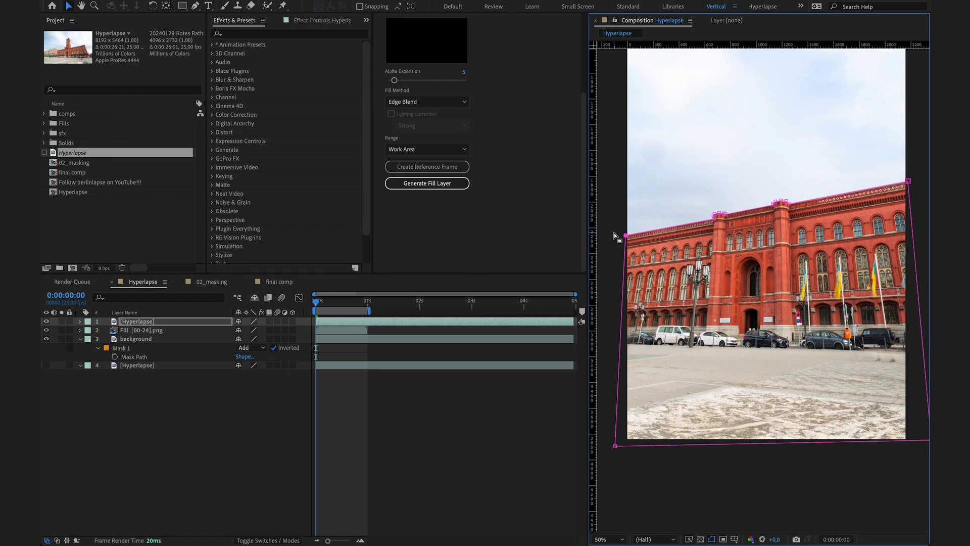
- Keyframe the top layer's Mask Path at the first frame and track the mask forward with Position, Scale, Rotation & Skew
scroll(494, 195, up, 3)
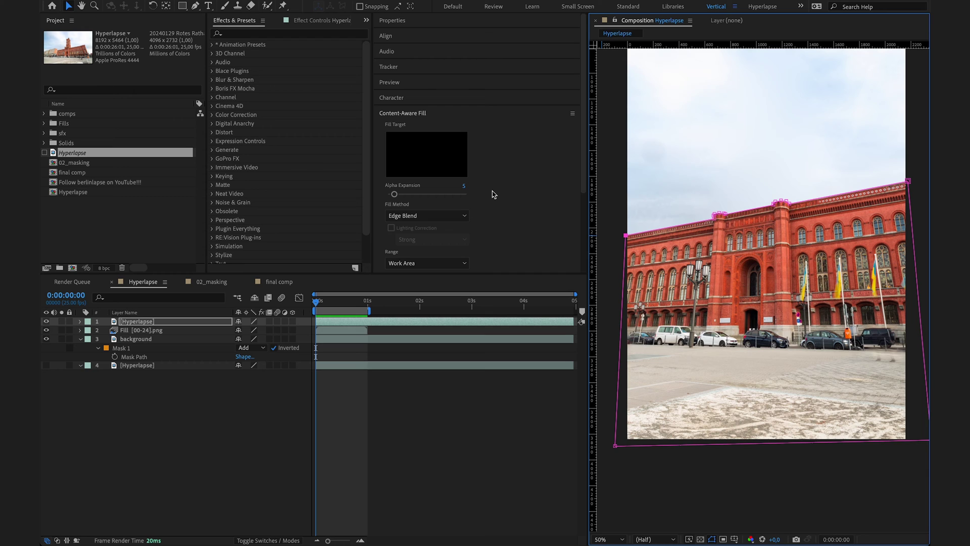
key(m)
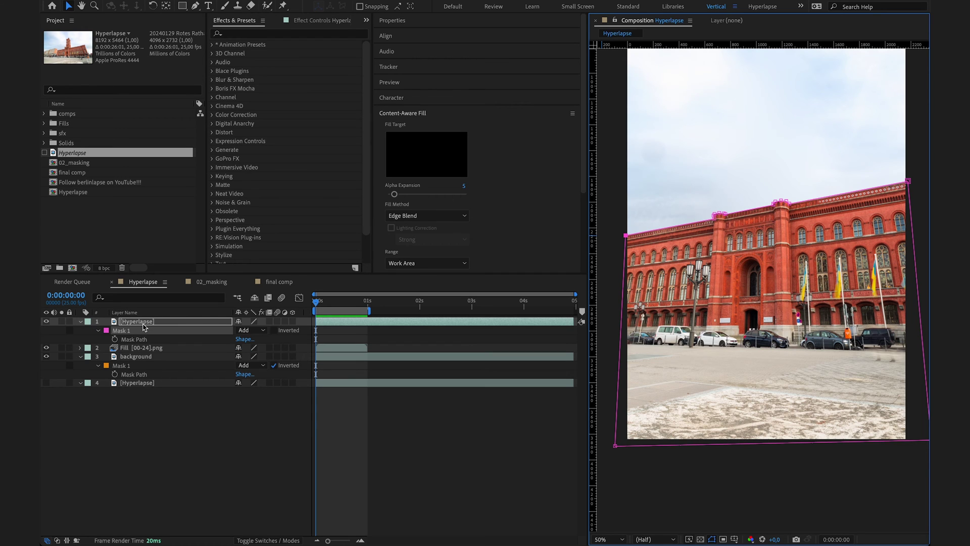
click(116, 344)
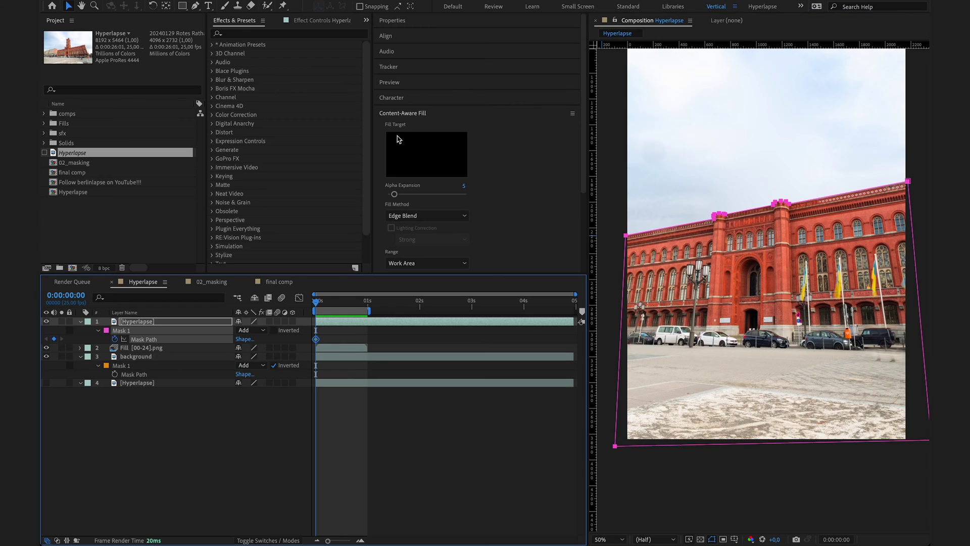
click(391, 70)
click(432, 96)
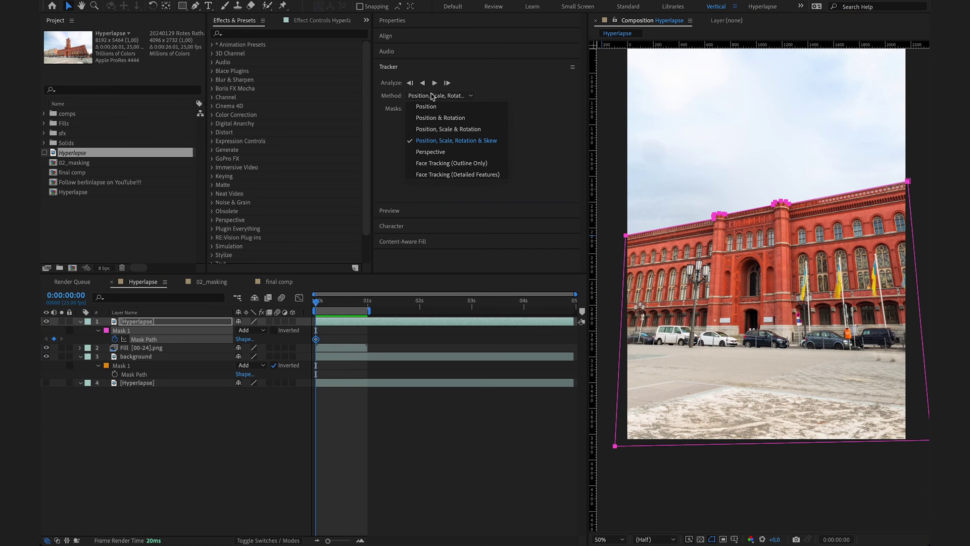
click(438, 144)
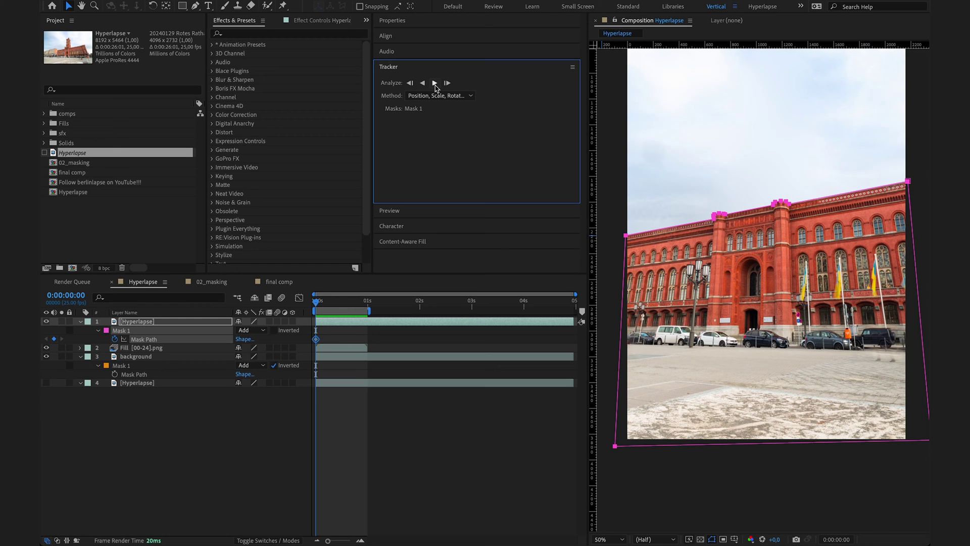
click(435, 83)
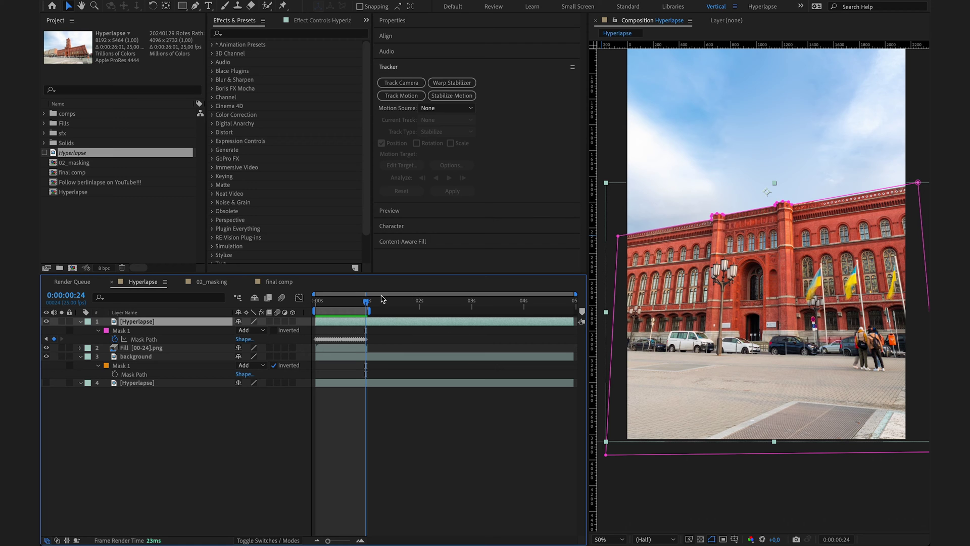
- Examine how closely the tracked mask follows the right roofline midway through the clip, and return to the first frame
drag(366, 303, 338, 311)
scroll(737, 236, up, 1)
drag(890, 164, 712, 277)
key(v)
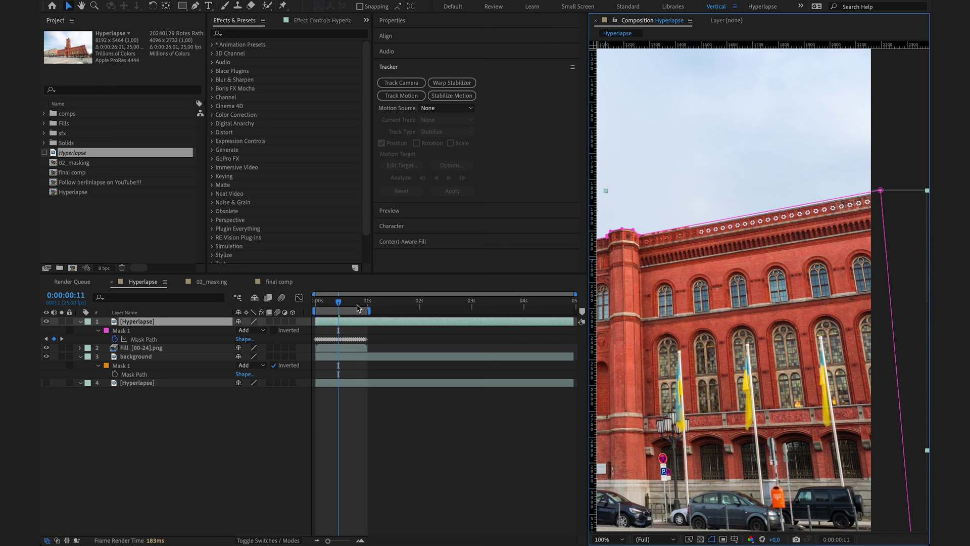
drag(340, 304, 319, 305)
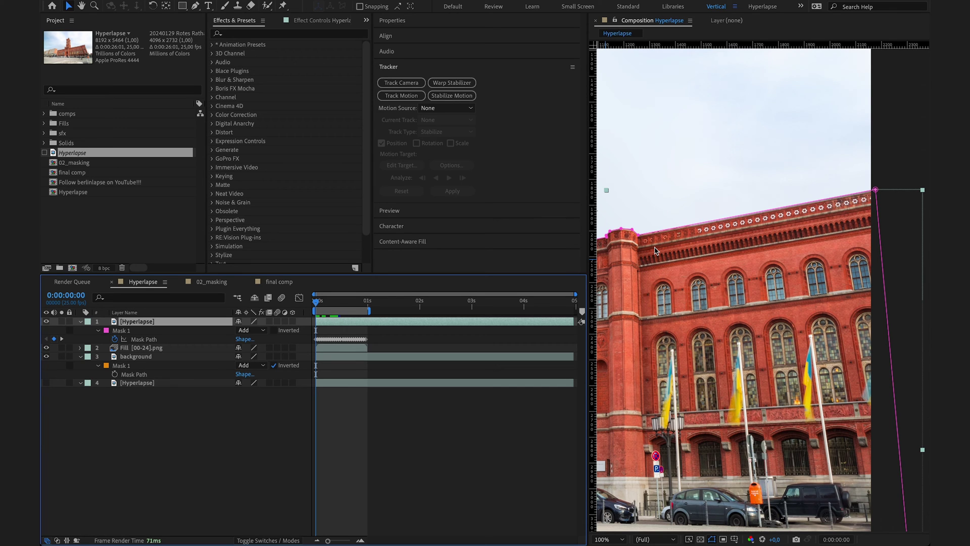
- Examine frame by frame how the tracked mask follows the right roofline, and play back the composite
click(657, 235)
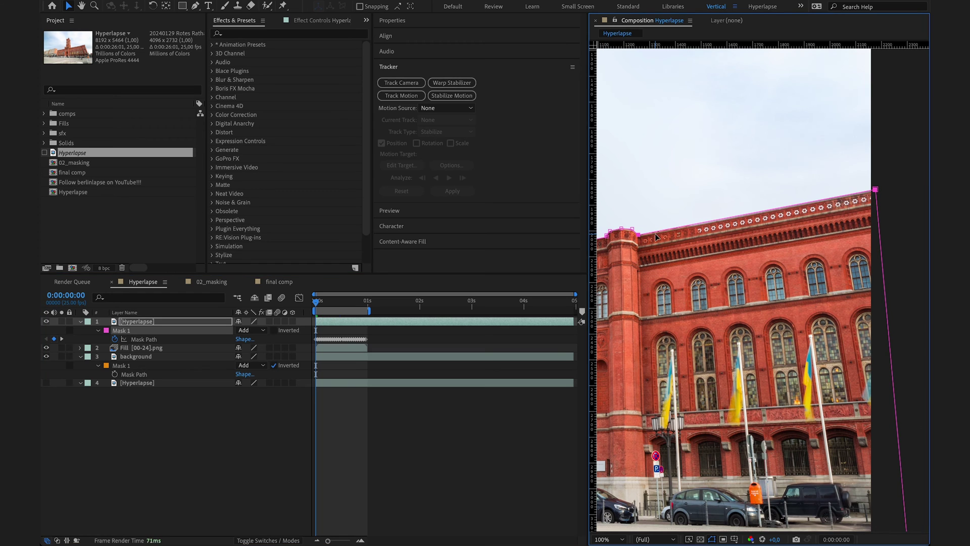
key(Page_Down)
click(665, 236)
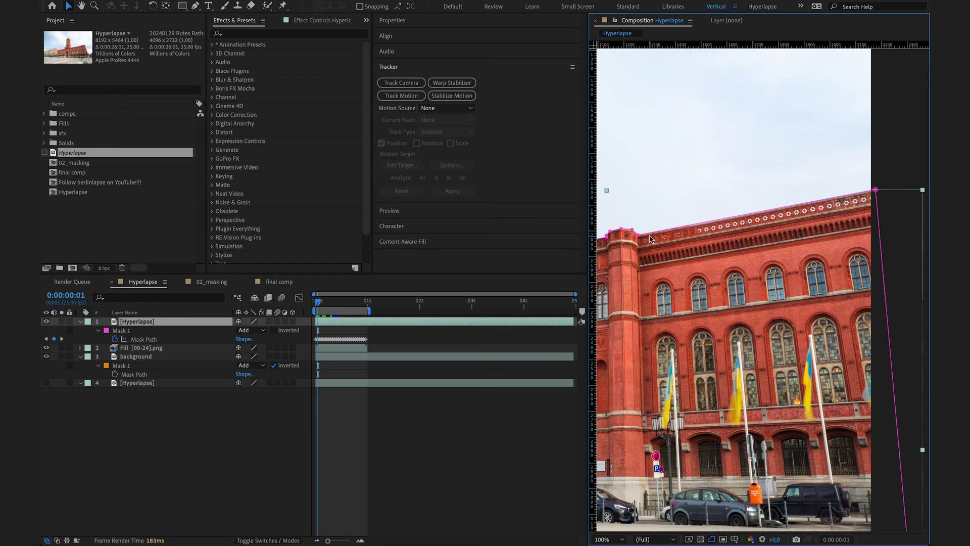
drag(718, 219, 718, 222)
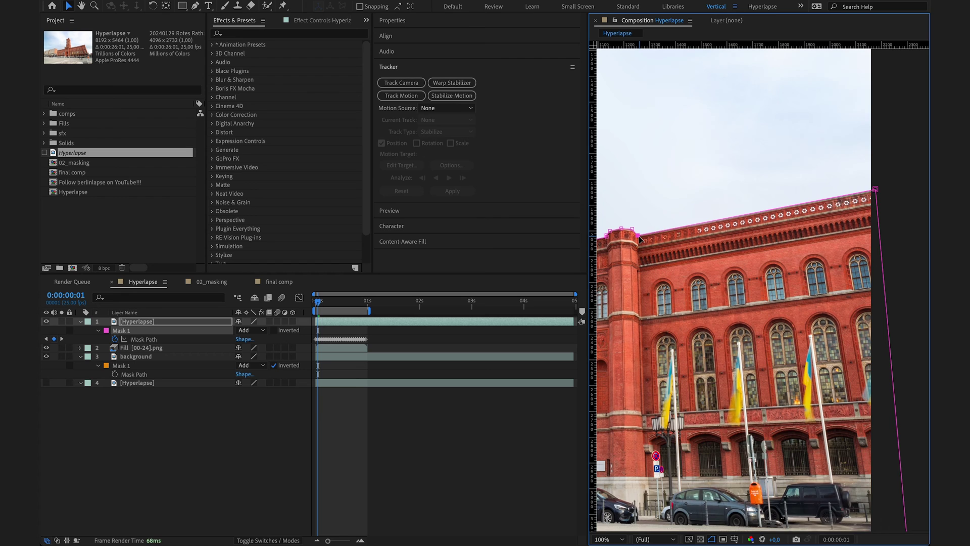
key(Page_Down)
key(Page_Down)
key(Page_Down)
key(Page_Down)
key(Page_Down)
key(Page_Down)
key(Page_Down)
key(Page_Down)
key(Page_Down)
key(Page_Down)
key(Page_Down)
key(Page_Down)
key(Page_Down)
key(Page_Down)
key(Page_Down)
key(Page_Down)
key(Page_Down)
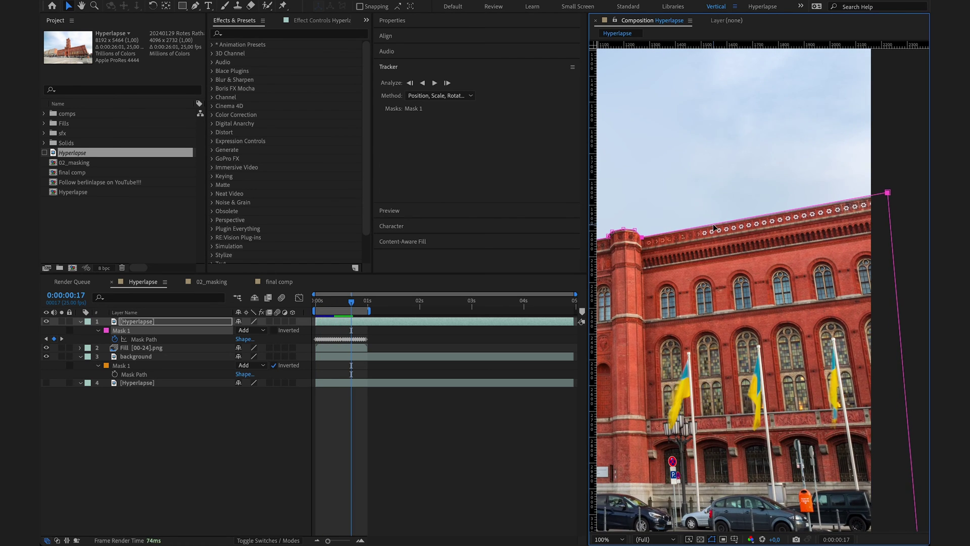
key(Page_Down)
key(Page_Down)
key(Page_Down)
key(Page_Down)
key(Page_Down)
key(Page_Down)
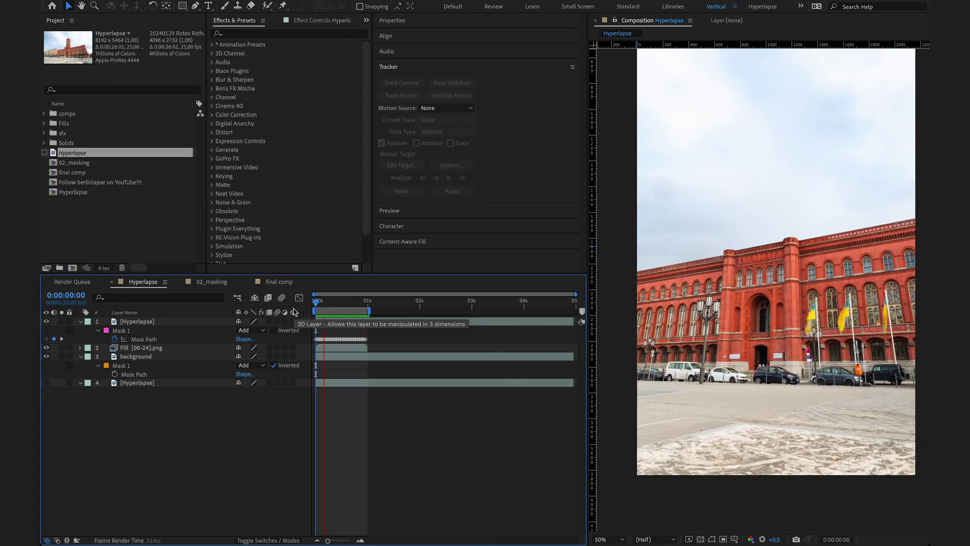
key(space)
key(space)
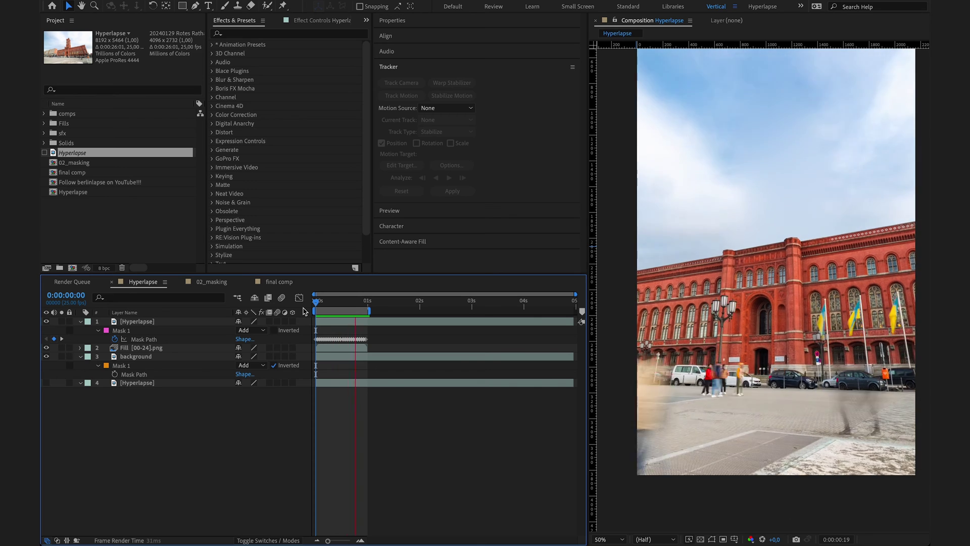
key(space)
- Set the tracked building mask's feather to 5 pixels on the top layer
click(182, 323)
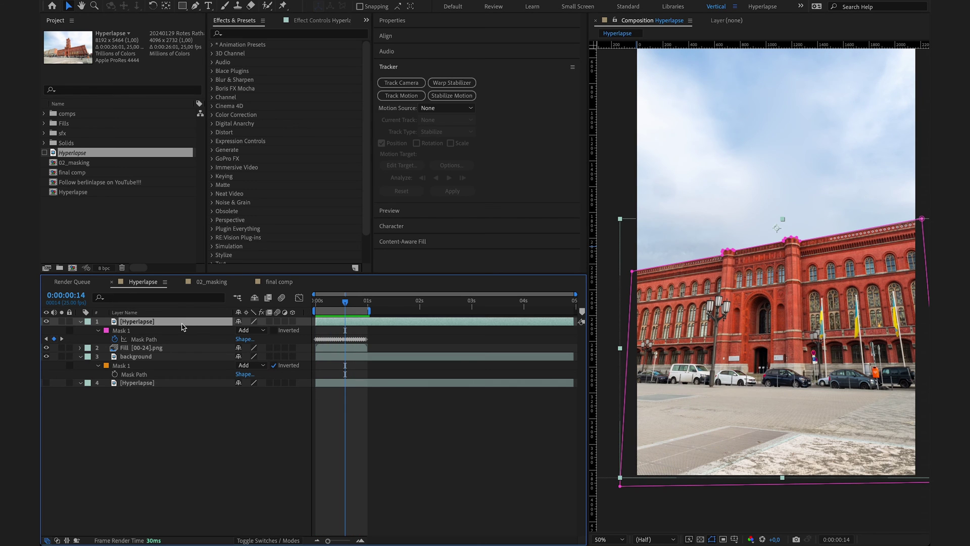
key(f)
click(254, 339)
text(5)
key(Return)
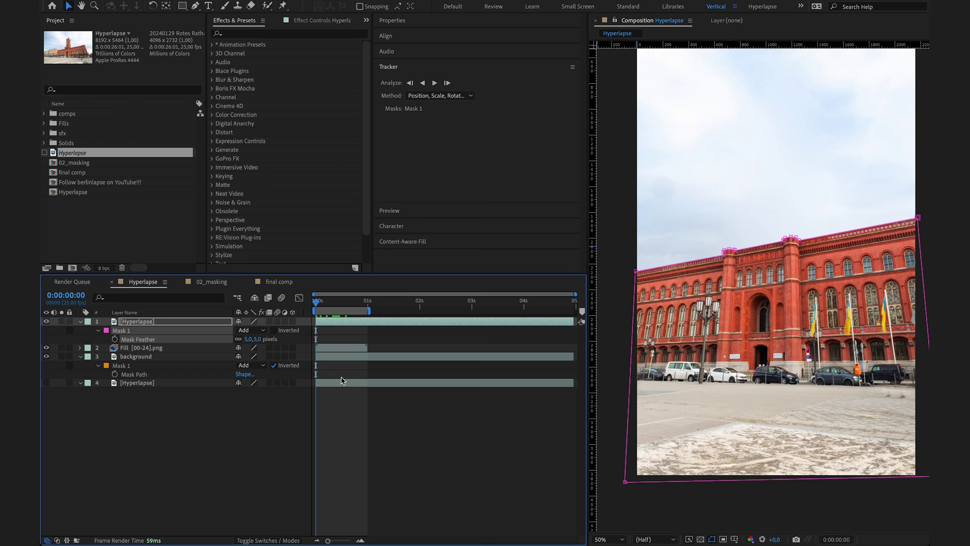
click(400, 428)
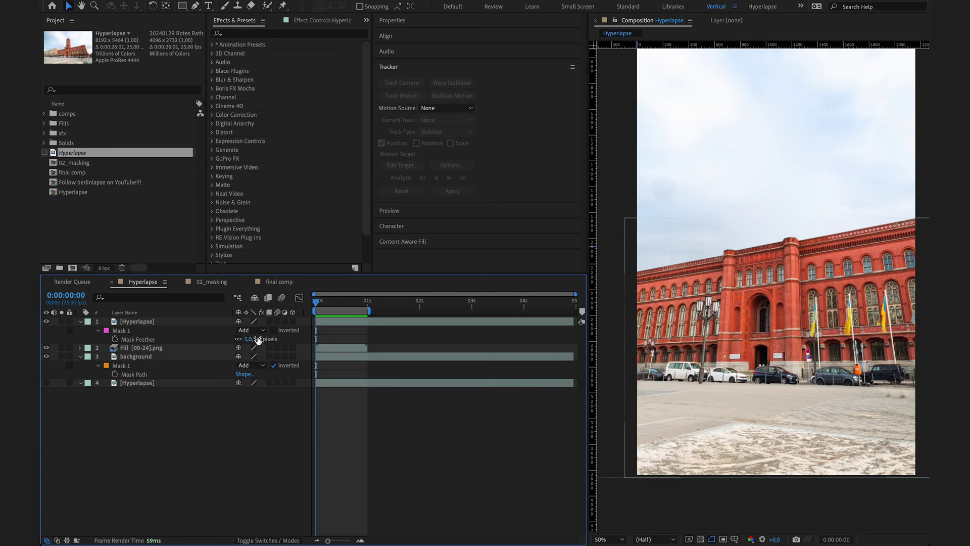
- Duplicate the hidden Hyperlapse layer at the bottom of the stack, move the copy to the top and make it visible
click(144, 384)
key(ctrl+d)
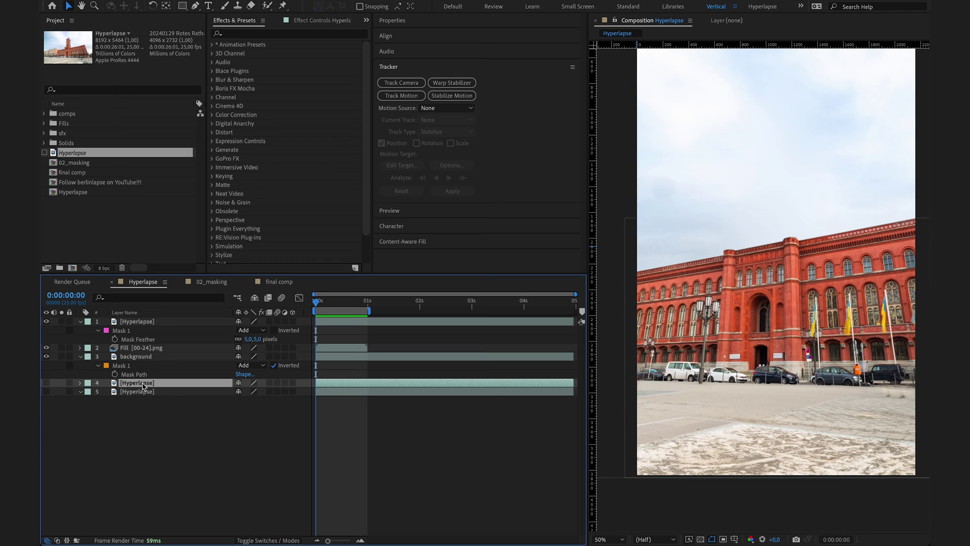
drag(143, 386, 146, 319)
click(46, 322)
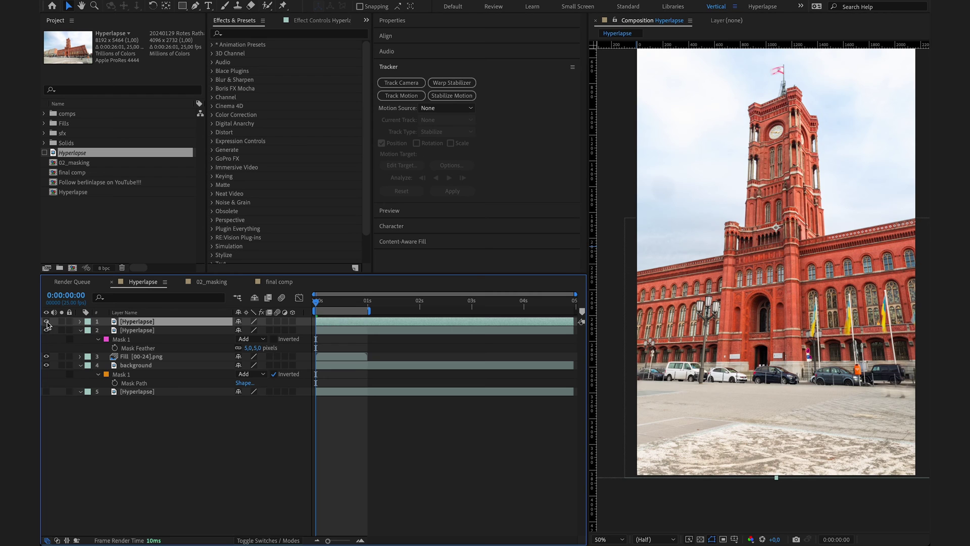
- Start a Pen tool mask on the new top layer, tracing the left turret's side and crown
scroll(725, 291, up, 2)
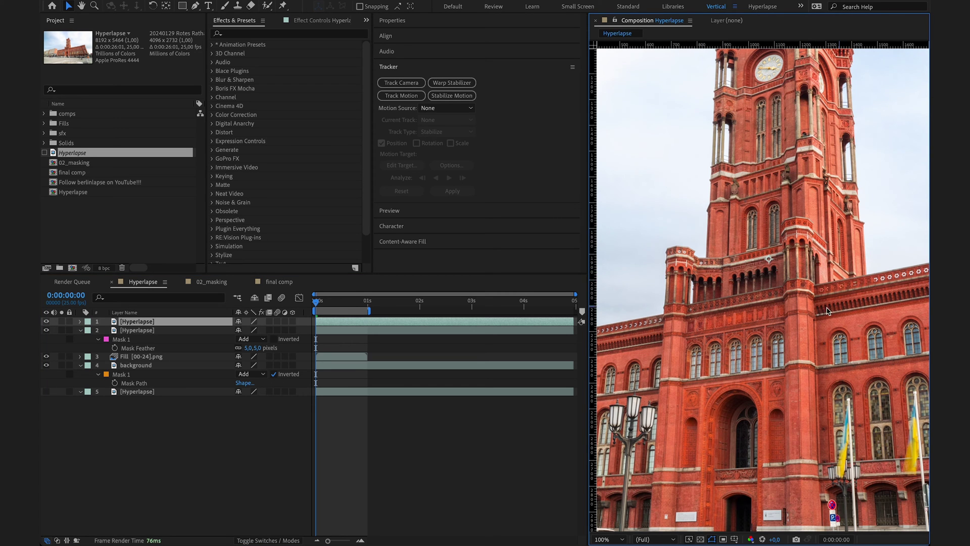
scroll(650, 262, up, 1)
key(g)
scroll(657, 307, up, 1)
click(730, 315)
click(734, 302)
drag(766, 221, 745, 336)
key(g)
drag(715, 251, 719, 217)
click(761, 185)
click(807, 190)
click(835, 207)
click(830, 220)
click(849, 236)
- Continue the mask along the ledge between the turrets and around the right turret's crown
drag(854, 238, 681, 260)
click(774, 256)
drag(714, 210, 693, 277)
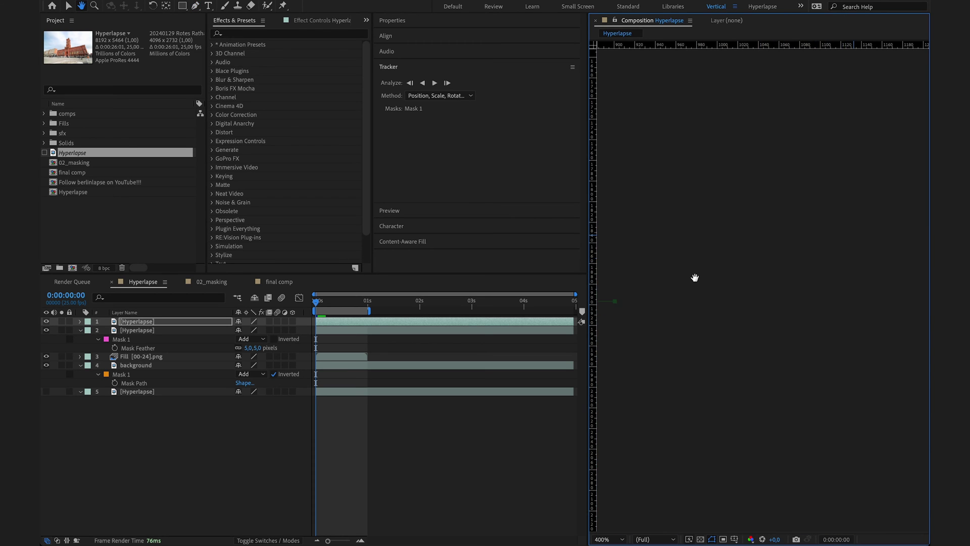
drag(879, 283, 778, 260)
click(882, 244)
drag(882, 245, 729, 291)
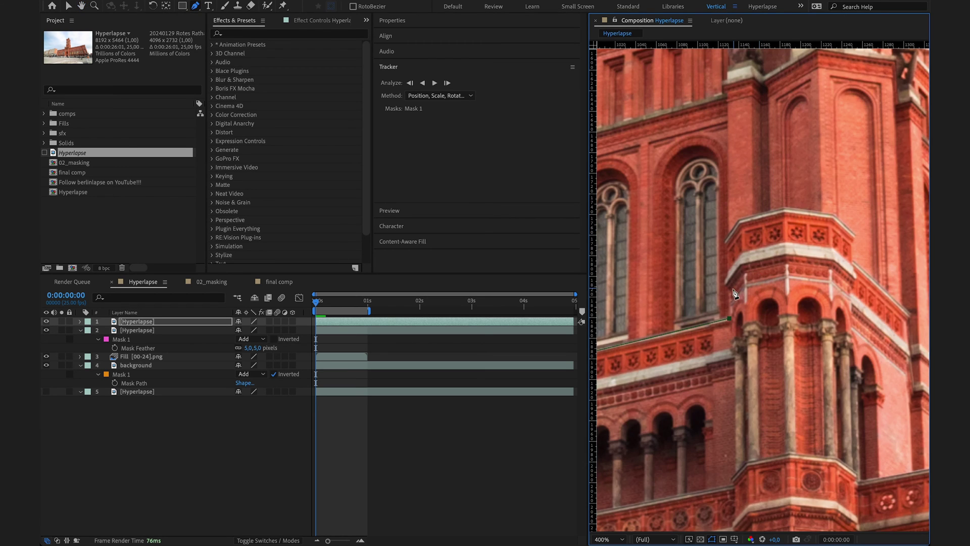
click(830, 215)
click(855, 236)
click(852, 261)
- Carry the mask down the stepped parapet beside the right turret to where it meets the right roofline
drag(916, 316, 762, 254)
click(698, 235)
click(754, 289)
click(768, 288)
click(779, 297)
click(778, 317)
click(840, 374)
click(852, 374)
click(874, 381)
- Close the mask across the facade below the turrets, back to its starting point at the left turret
key(comma)
key(space)
drag(744, 403, 821, 387)
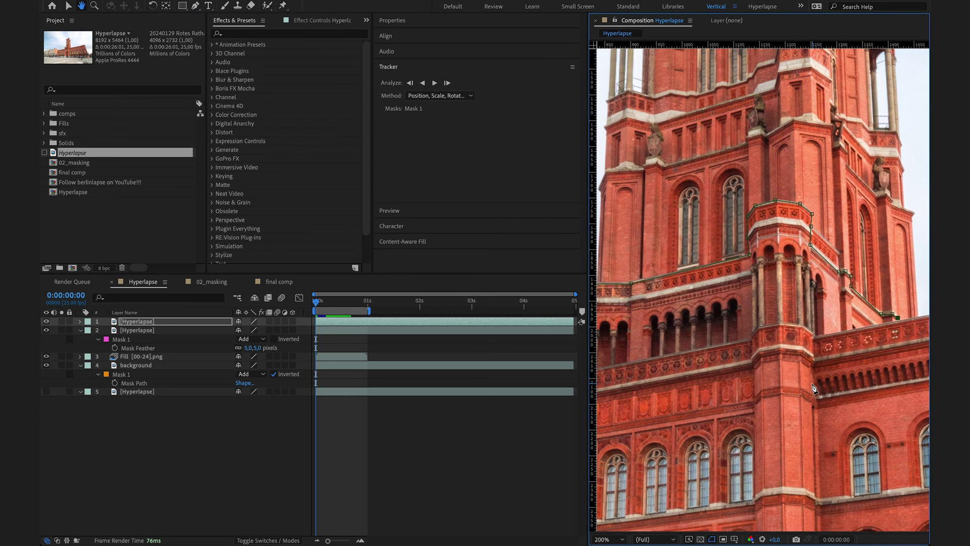
key(comma)
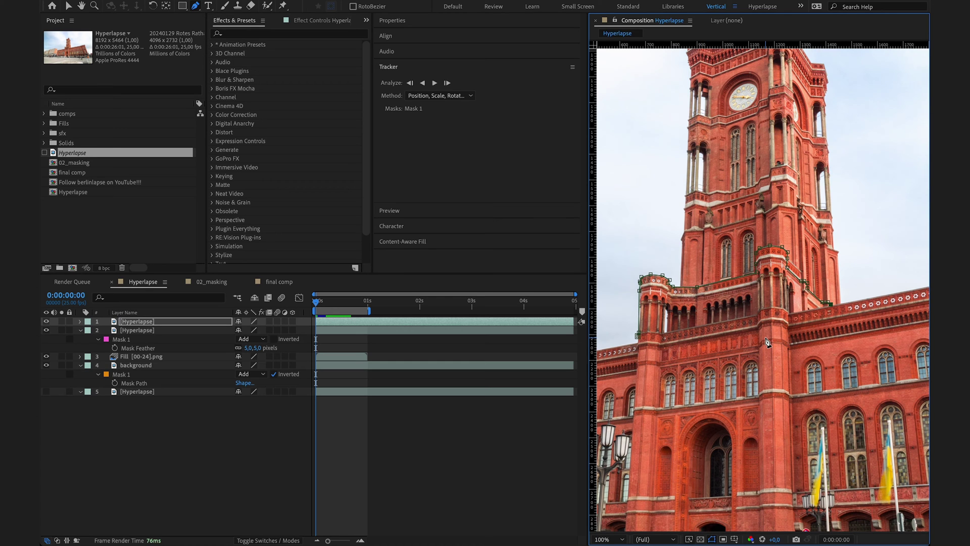
click(834, 325)
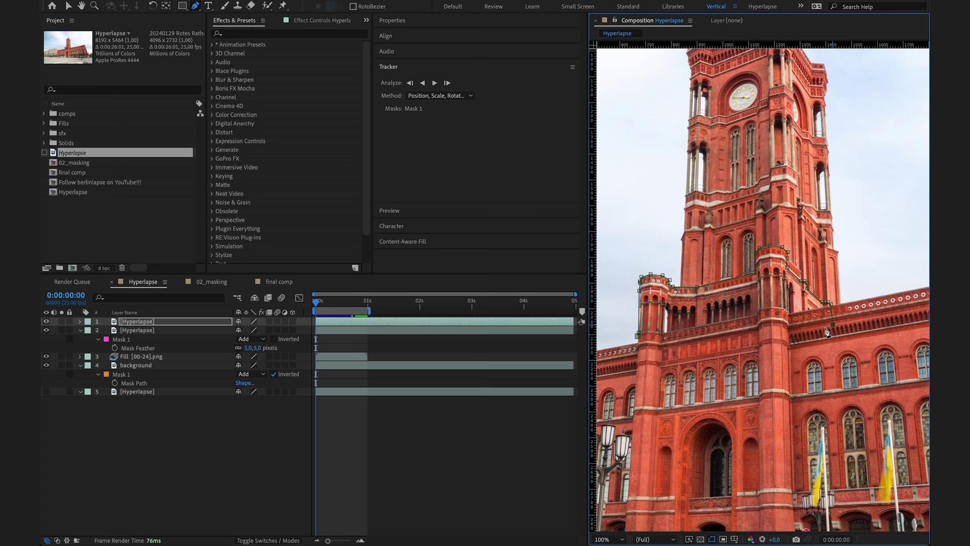
click(637, 337)
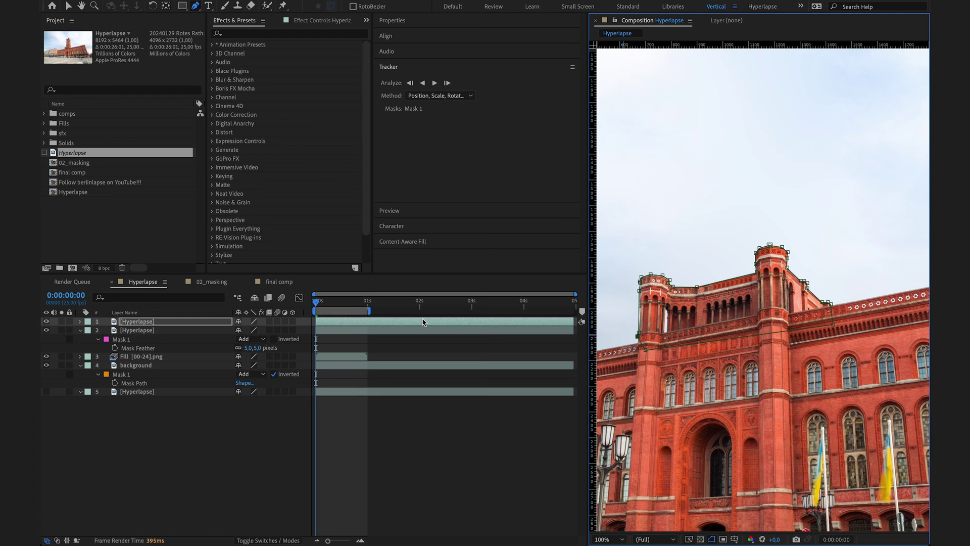
- Keyframe the turret mask's Mask Path at the first frame, track the mask forward through the clip and deselect everything
key(m)
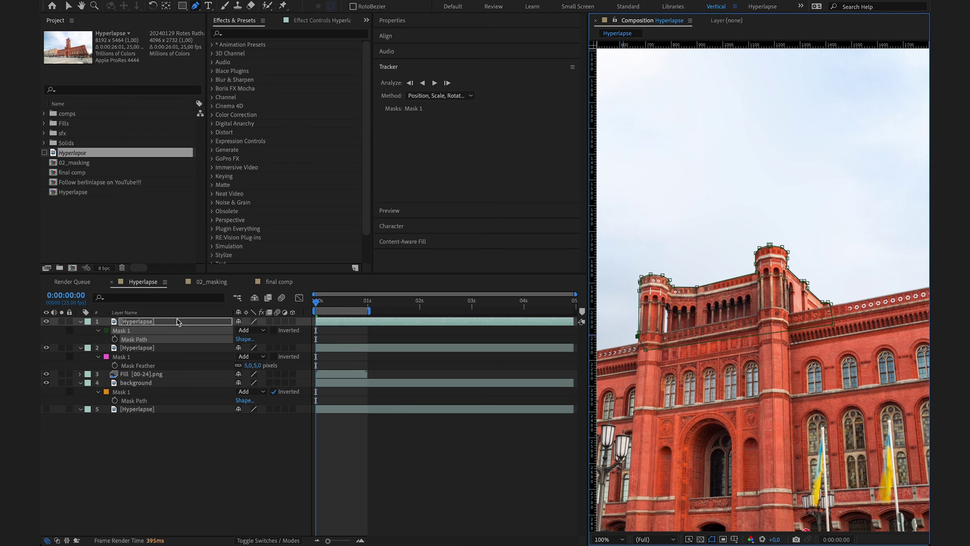
click(133, 339)
click(115, 339)
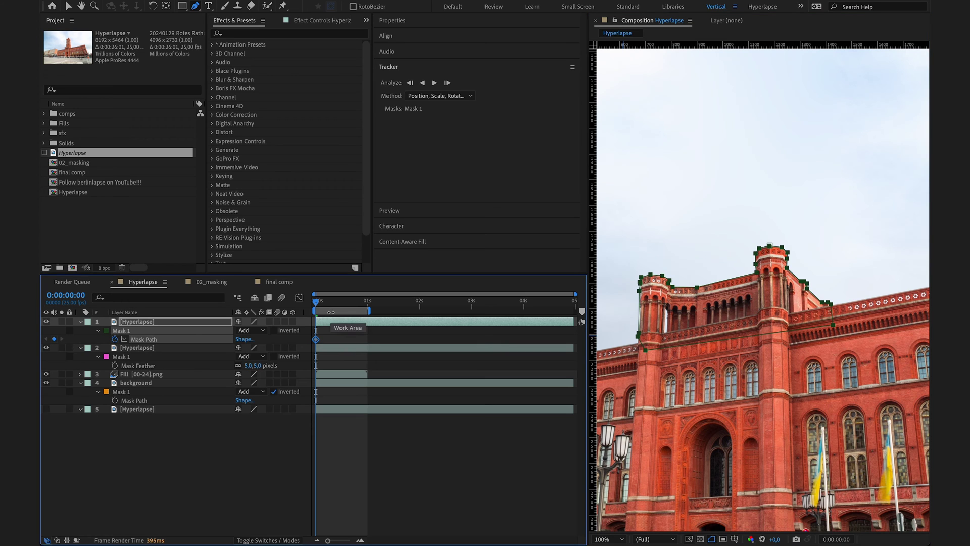
click(436, 86)
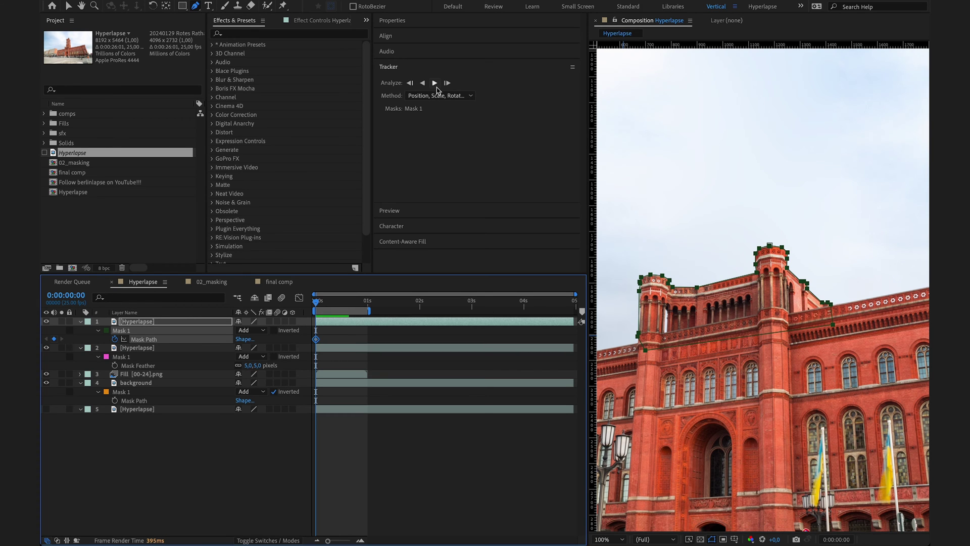
click(435, 83)
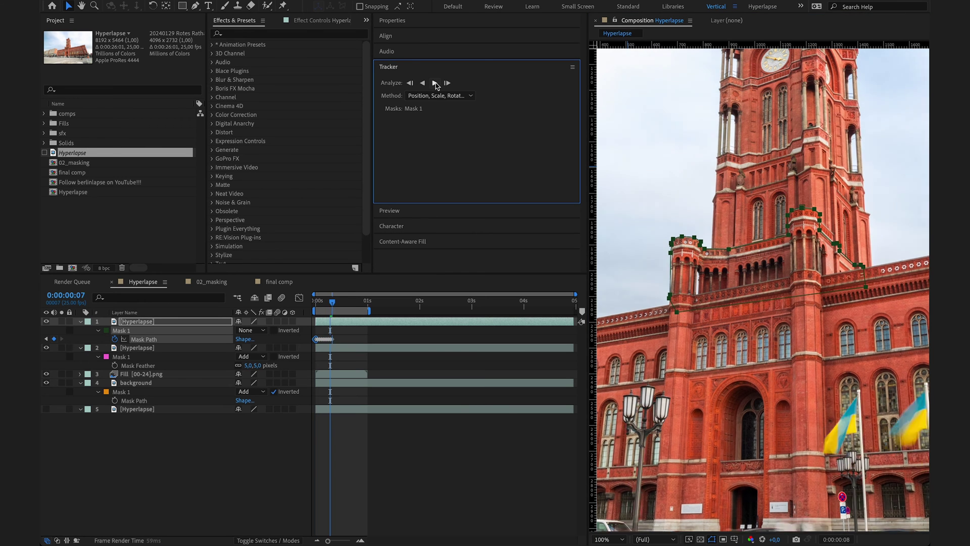
key(super+shift+a)
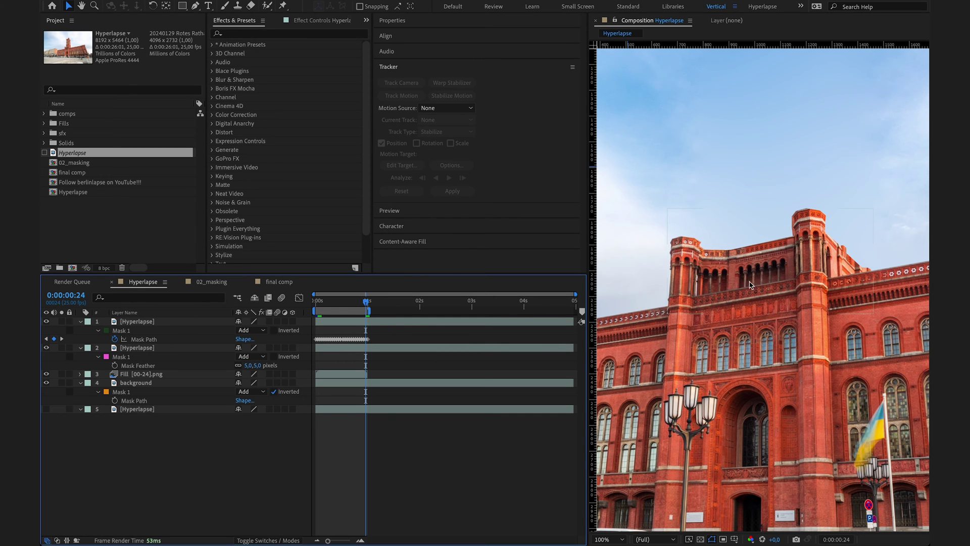
- Adjust the turret mask's points at frame 0:00:00:24 to fit the stepped parapet beside the right turret
scroll(748, 268, up, 2)
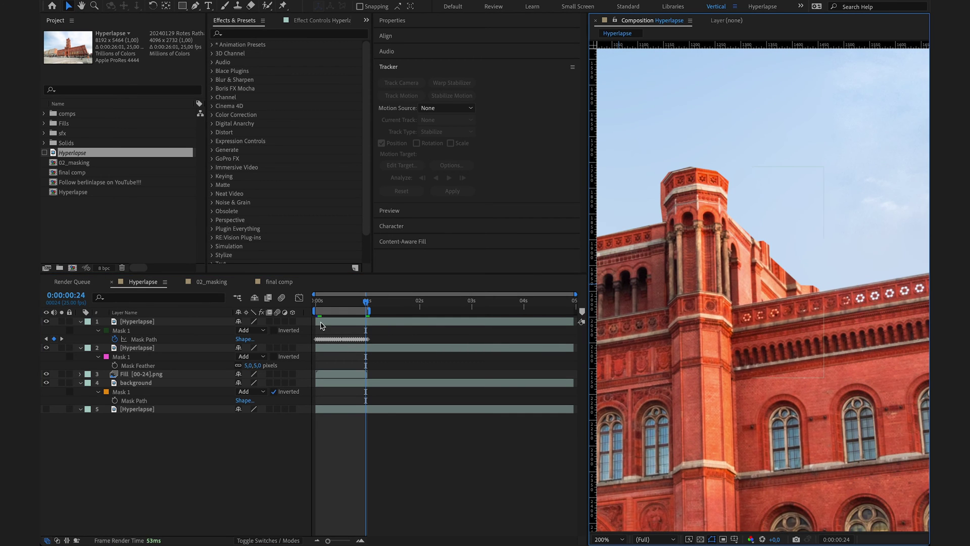
click(321, 326)
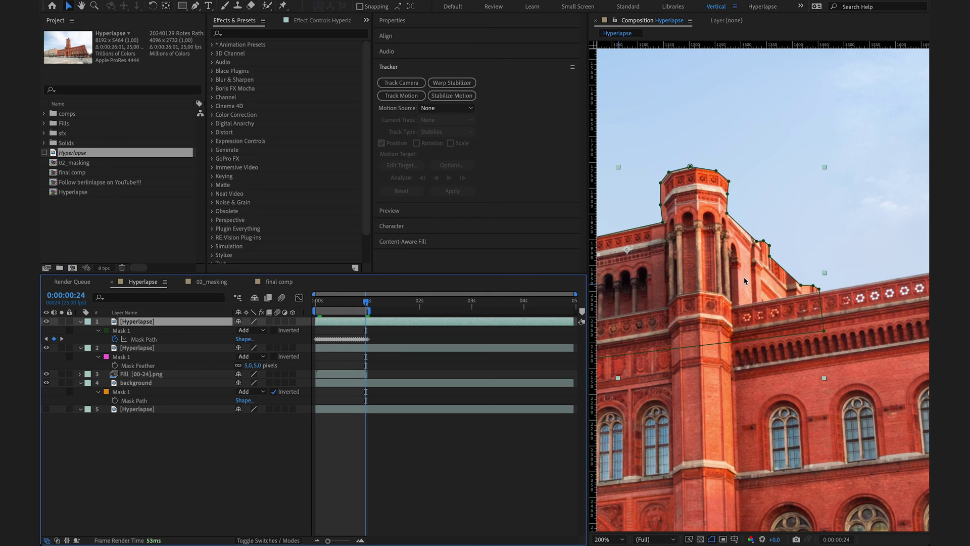
click(800, 289)
click(800, 288)
drag(812, 285, 807, 313)
drag(777, 262, 765, 270)
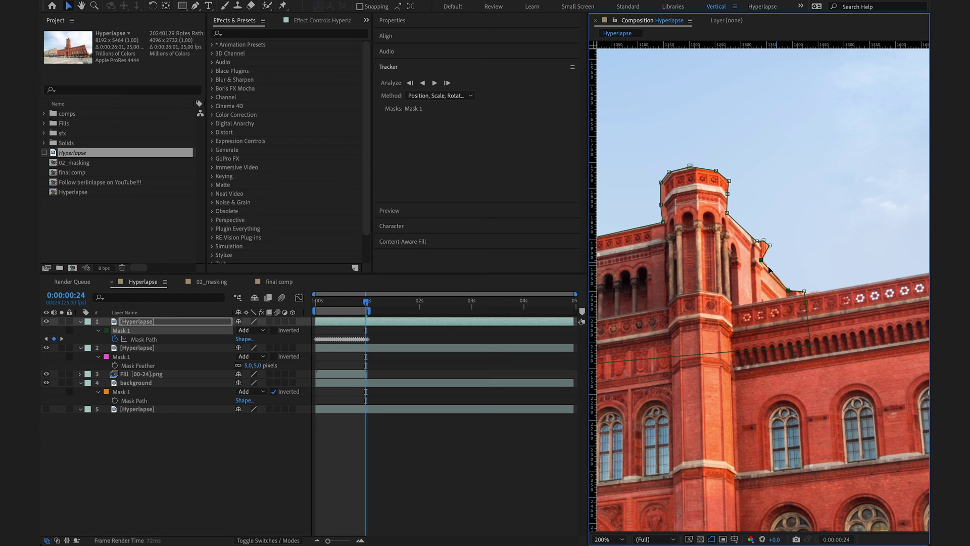
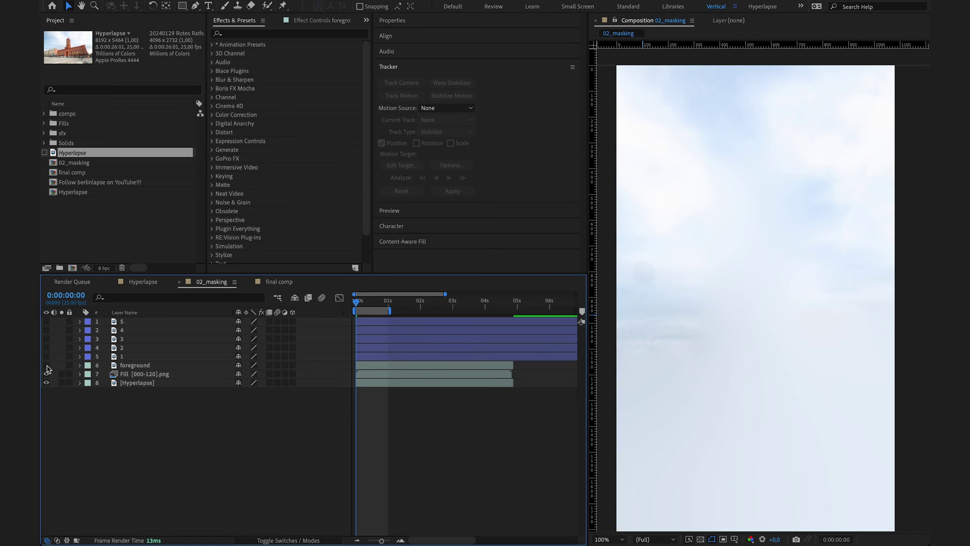
- Show the foreground layer, move it to the top of the layer stack and make layers 1 to 5 visible
click(47, 366)
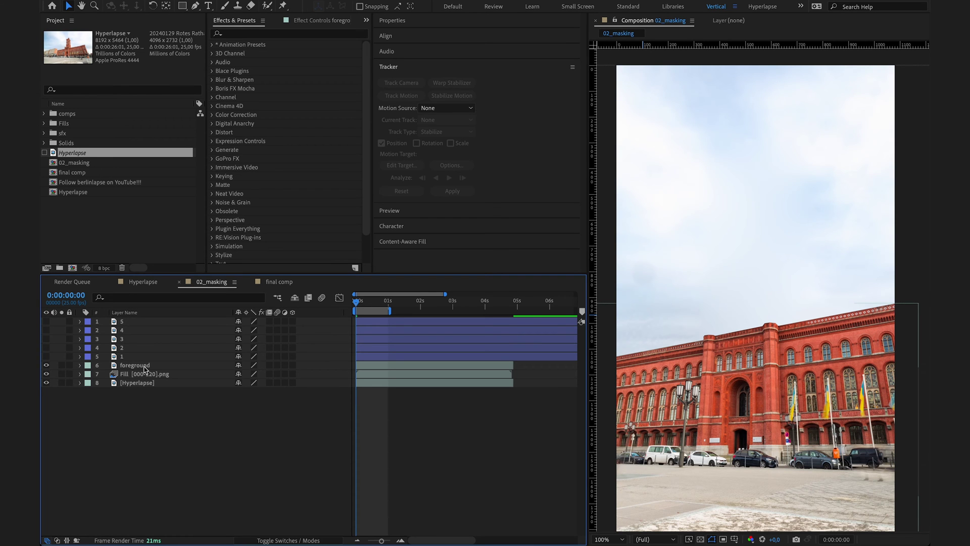
click(136, 366)
drag(135, 366, 138, 322)
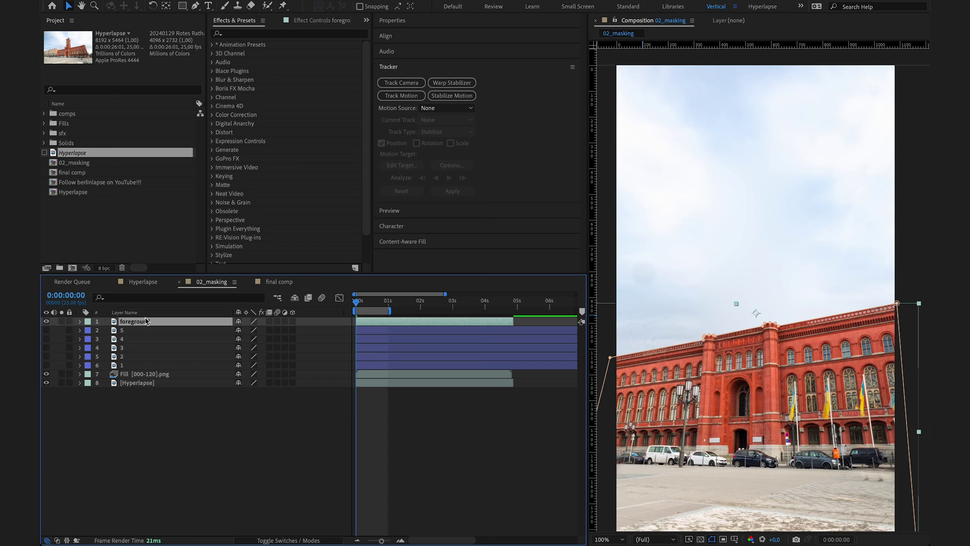
drag(46, 330, 48, 368)
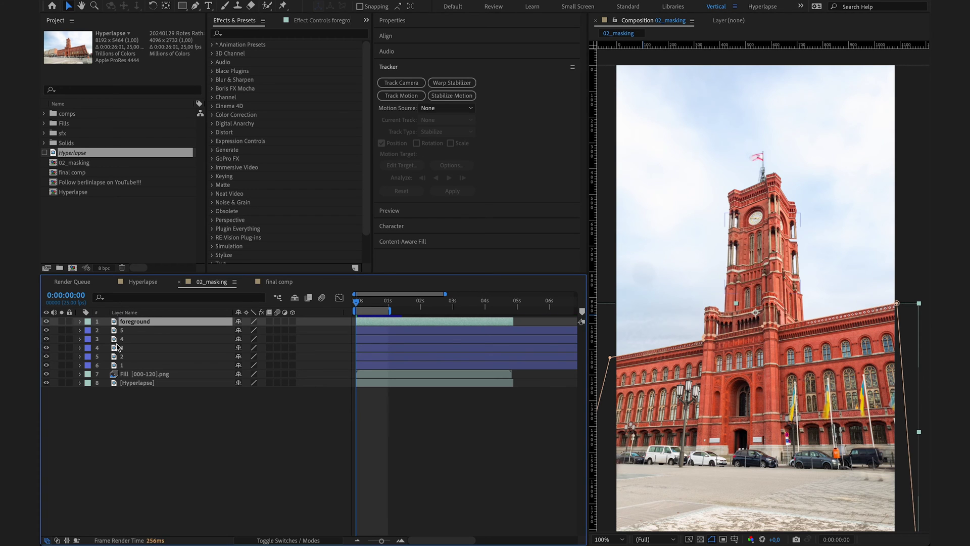
- Reverse the order of the tower layers so they run from 1 directly beneath foreground down to 5 above the fill
click(134, 331)
drag(135, 334, 133, 368)
click(128, 333)
mouse_move(128, 331)
mouse_down()
mouse_move(131, 359)
mouse_move(125, 336)
mouse_move(129, 344)
mouse_up()
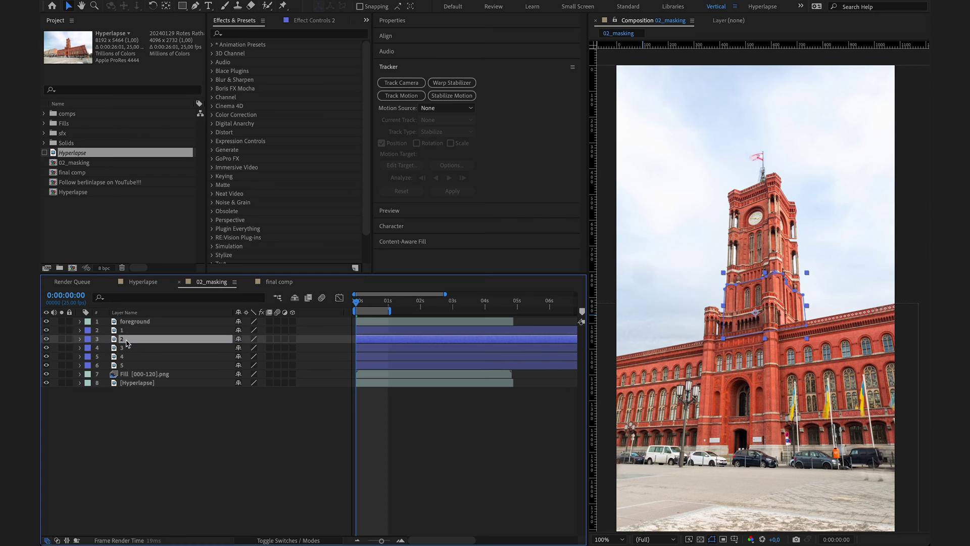
click(128, 332)
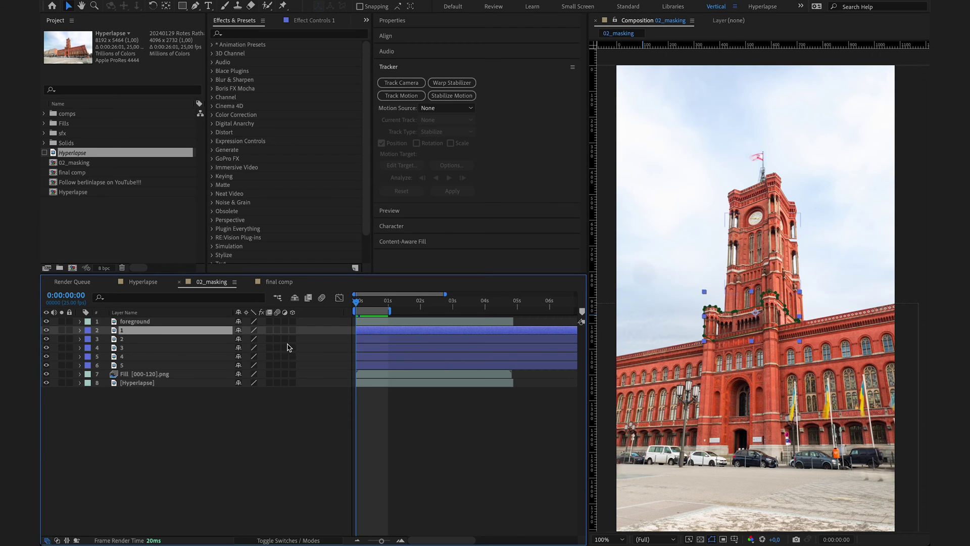
key(p)
drag(262, 341, 276, 348)
key(ctrl+z)
key(p)
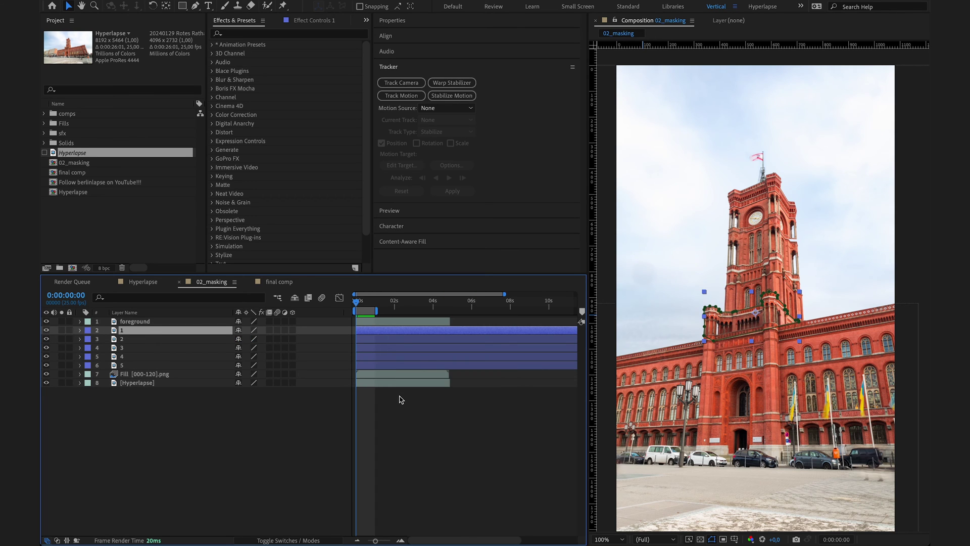
- Keyframe the current Position of layers 1 to 5 at frame 0:00:00:20 and deselect everything
scroll(401, 399, up, 3)
drag(433, 540, 415, 540)
key(F2)
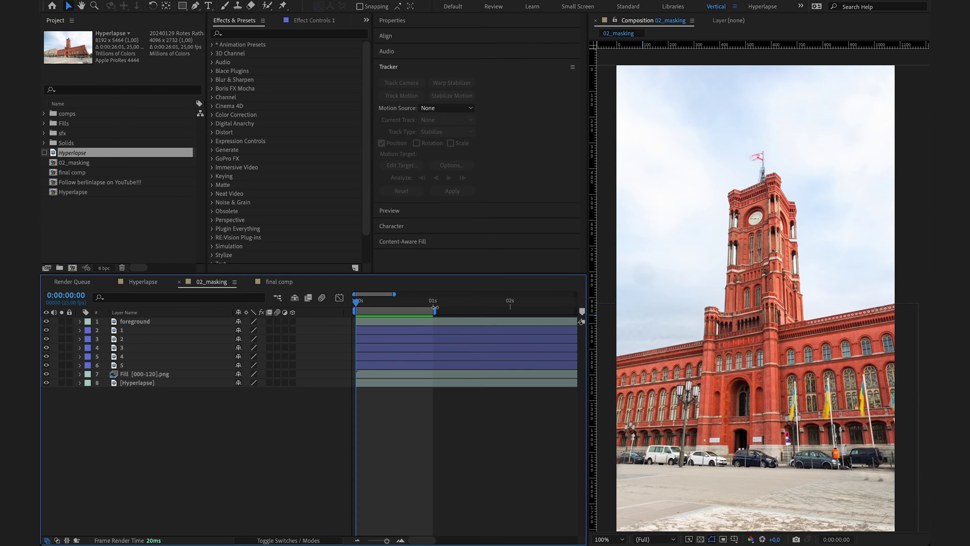
drag(433, 304, 418, 313)
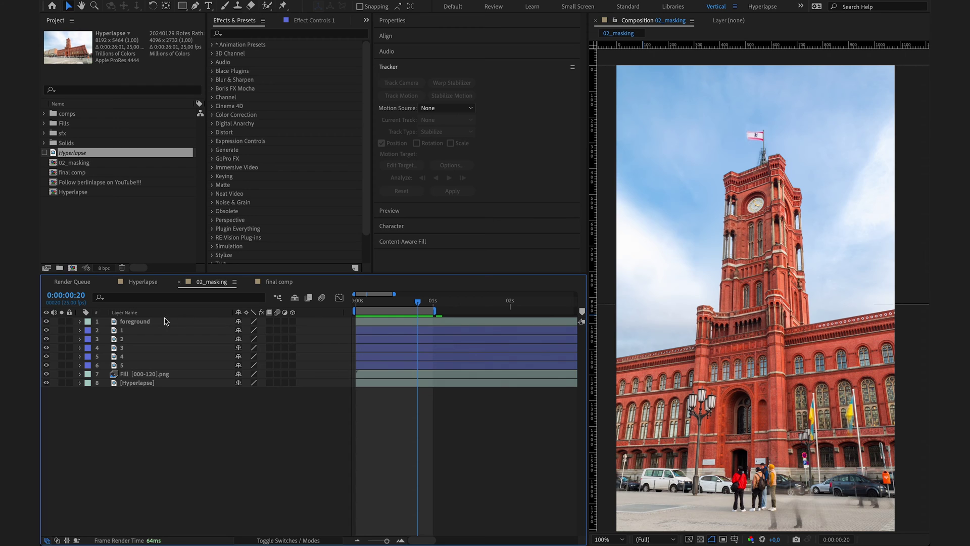
click(156, 330)
shift+click(142, 365)
key(p)
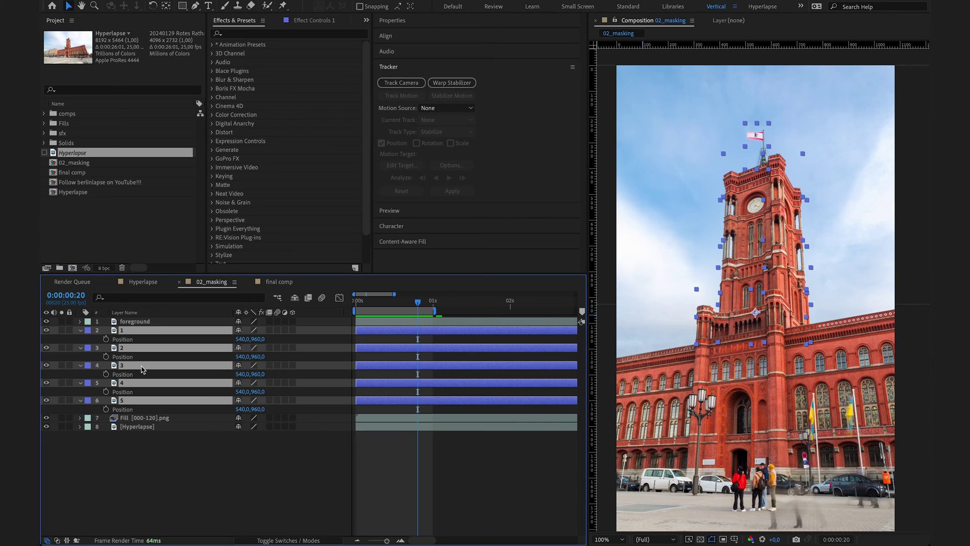
click(106, 340)
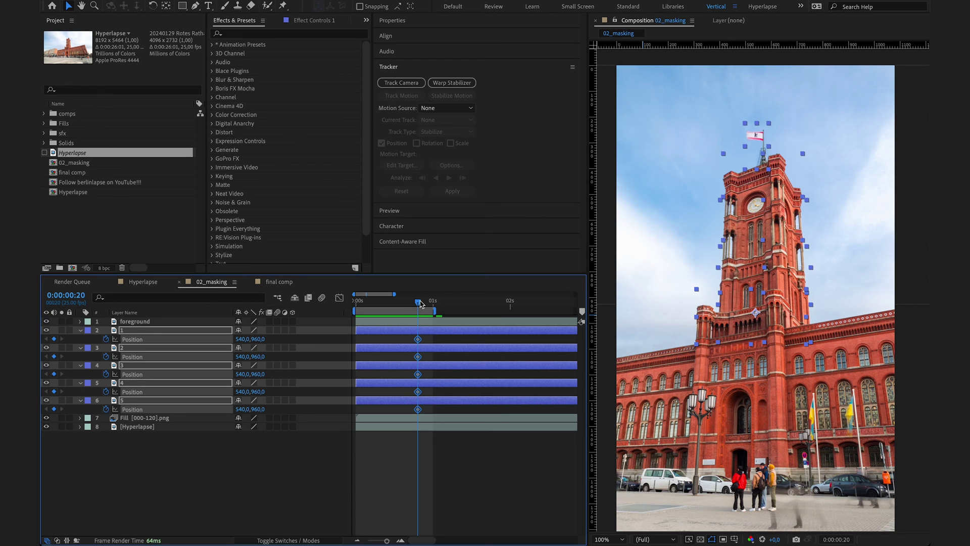
click(405, 439)
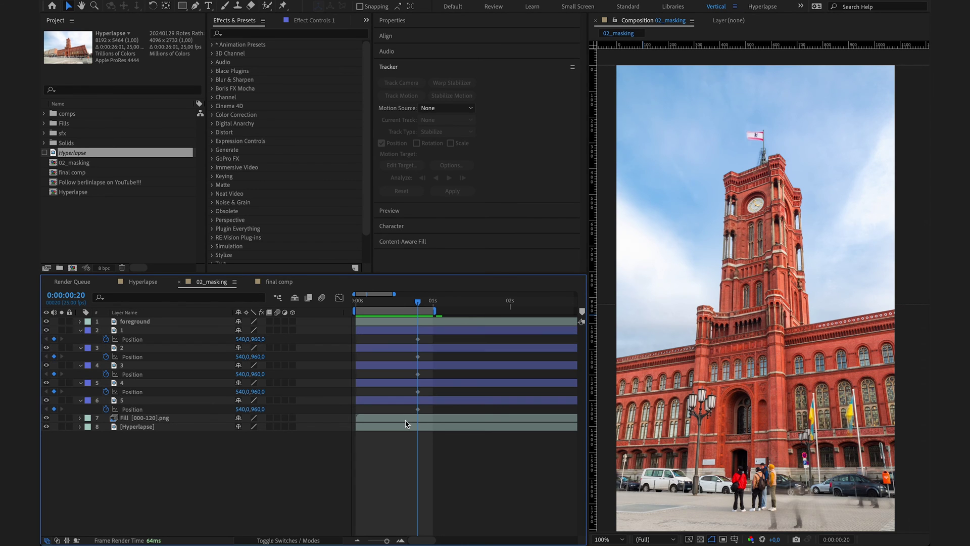
- At frame 0:00:00:01, lower layer 1 to a Y position of 1092 and layer 2 to 1183 behind the foreground
drag(418, 310, 360, 302)
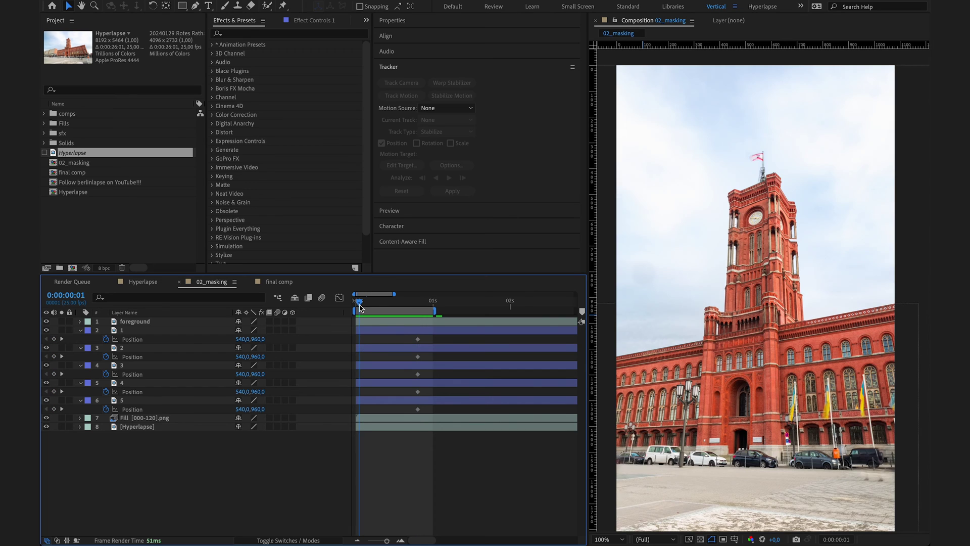
click(368, 331)
drag(258, 339, 319, 348)
click(176, 348)
drag(259, 357, 376, 360)
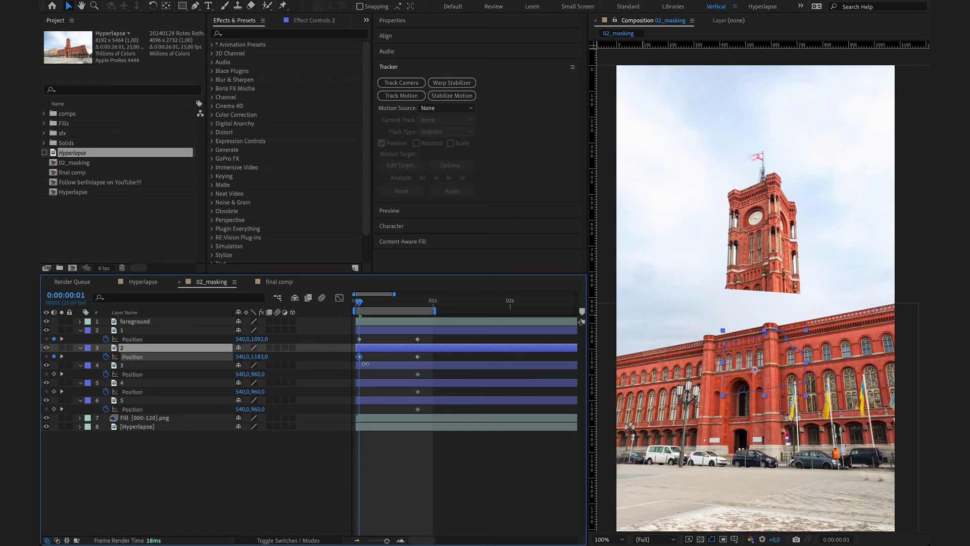
- Lower layer 3 to a Y position of 1410, layer 4 to 1559 and layer 5 to 1682, and preview the animation
click(176, 368)
drag(259, 374, 483, 376)
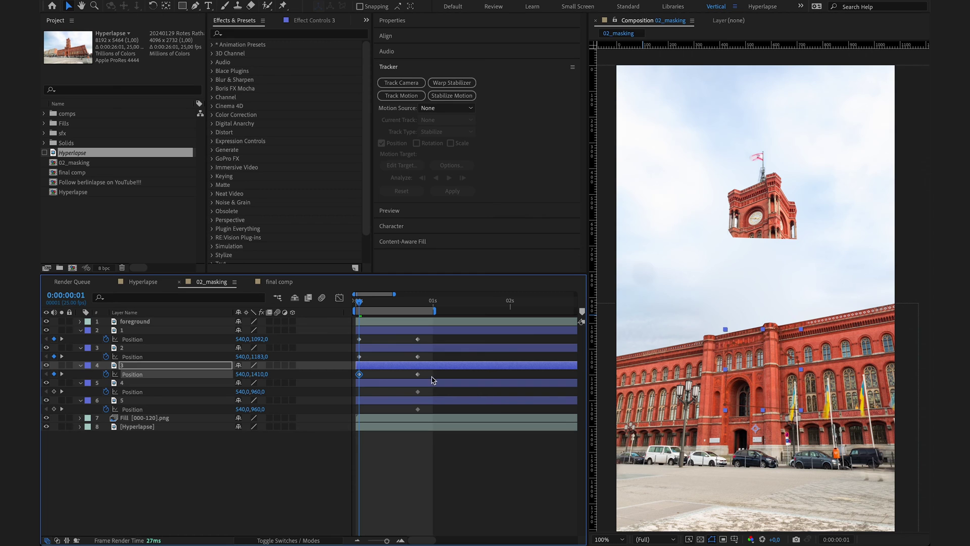
click(174, 383)
drag(259, 391, 559, 392)
click(174, 400)
drag(258, 409, 634, 412)
drag(390, 302, 354, 303)
key(space)
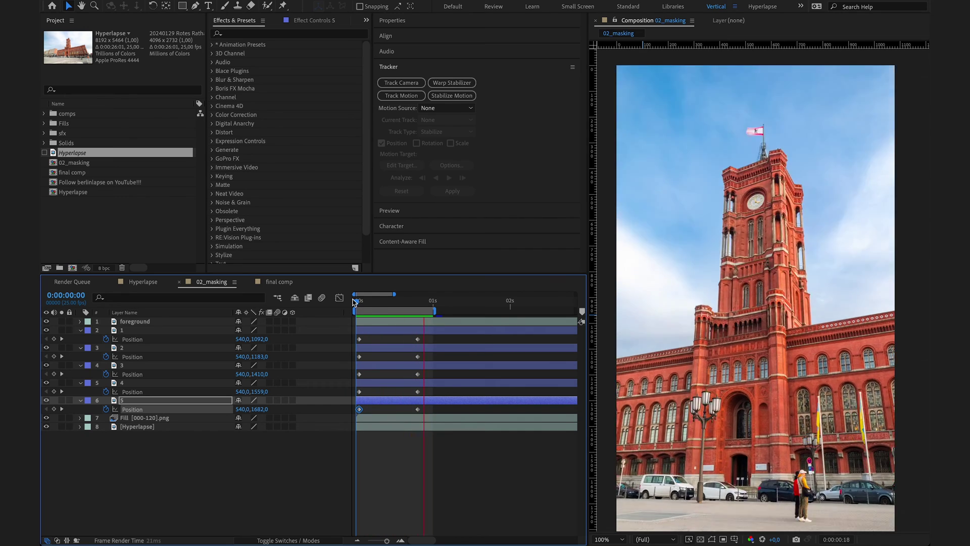
- Apply Easy Ease to all Position keyframes of layers 1 to 5 and check the motion at frame 0:00:00:10
drag(355, 301, 360, 306)
drag(429, 341, 356, 411)
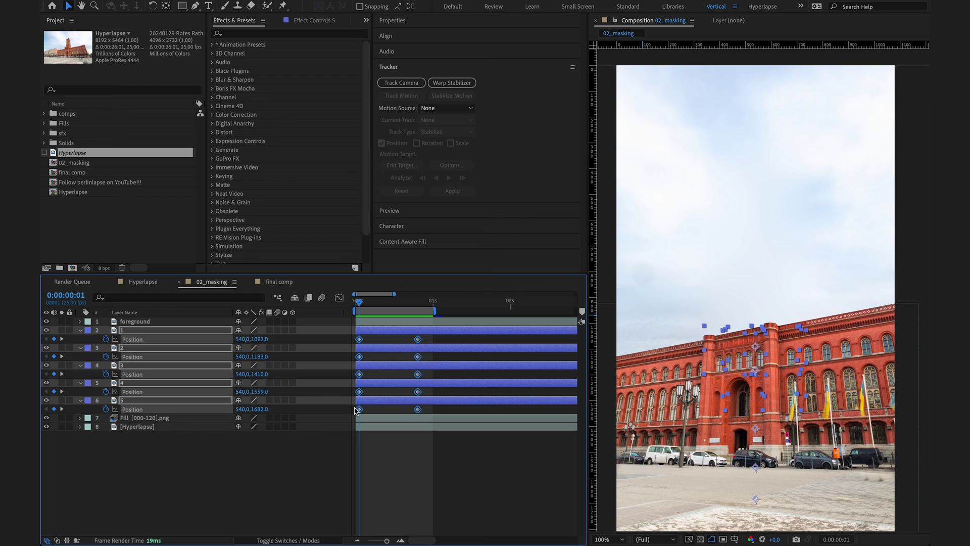
right_click(420, 342)
mouse_move(485, 501)
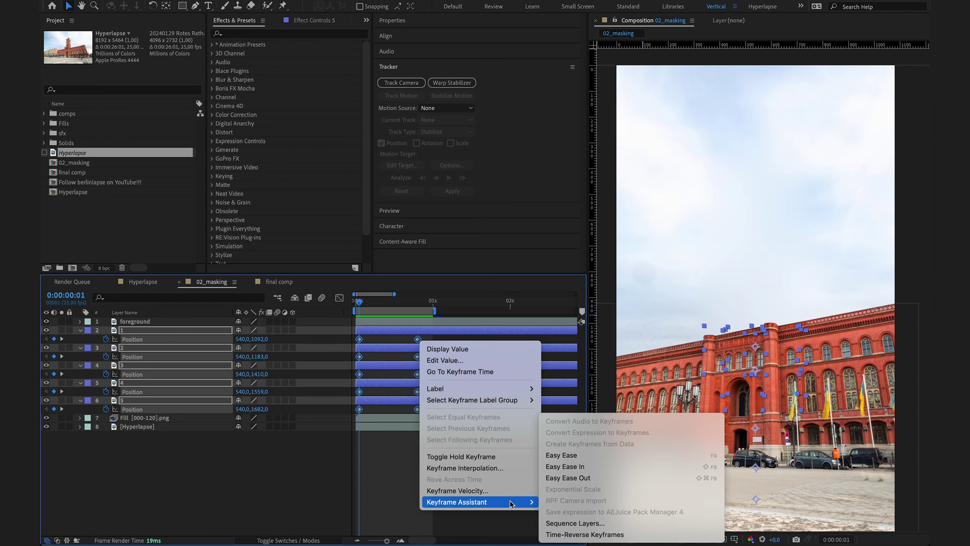
click(561, 455)
drag(359, 303, 386, 310)
click(392, 483)
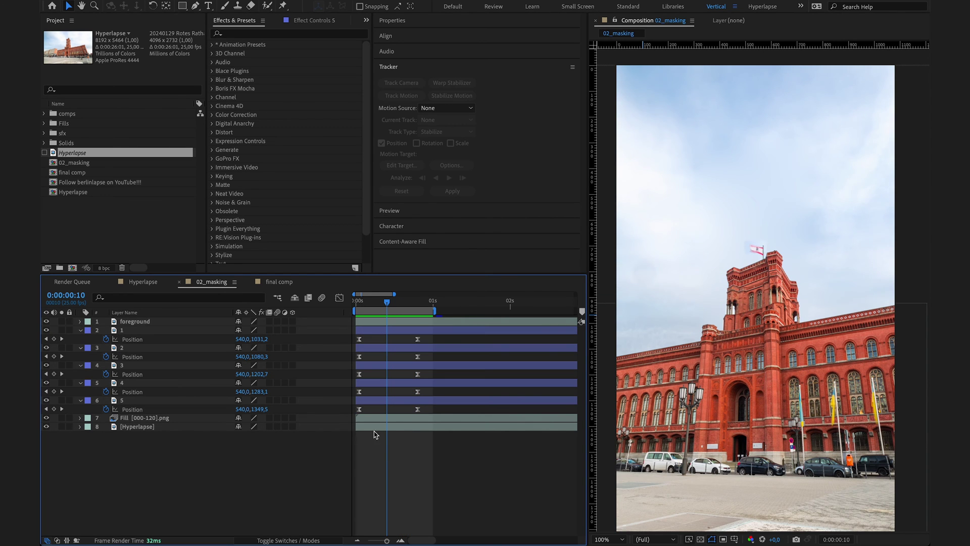
- Delay layer 5's first Position keyframe to frame 0:00:00:10 and preview the animation
click(359, 410)
drag(359, 412, 387, 416)
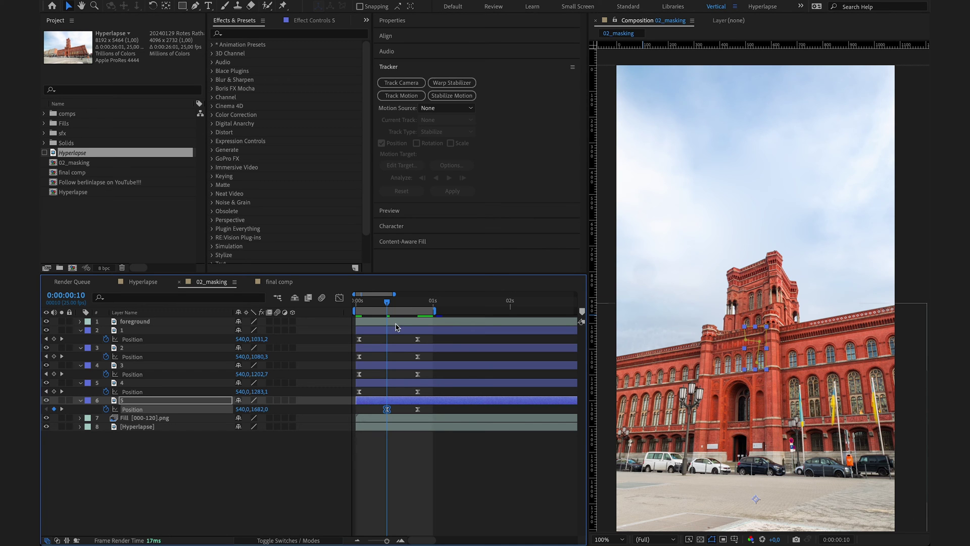
key(space)
key(space)
- Try delaying the first Position keyframe of layer 4 to about frame 5 and of layer 3 to about frame 2
mouse_move(386, 303)
mouse_down()
mouse_move(410, 307)
mouse_move(391, 314)
mouse_up()
key(Page_Up)
mouse_move(359, 392)
mouse_down()
mouse_move(372, 393)
mouse_move(362, 374)
mouse_up()
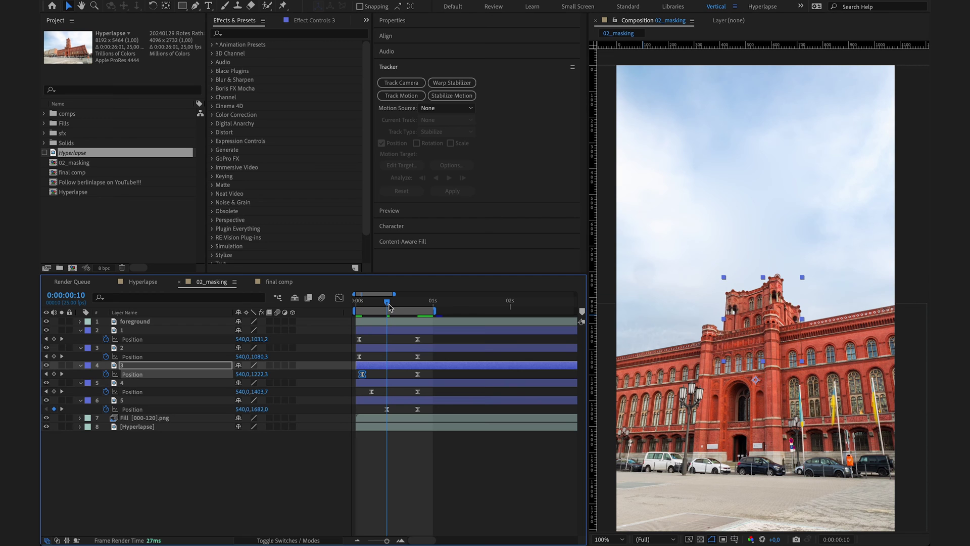
drag(388, 307, 370, 324)
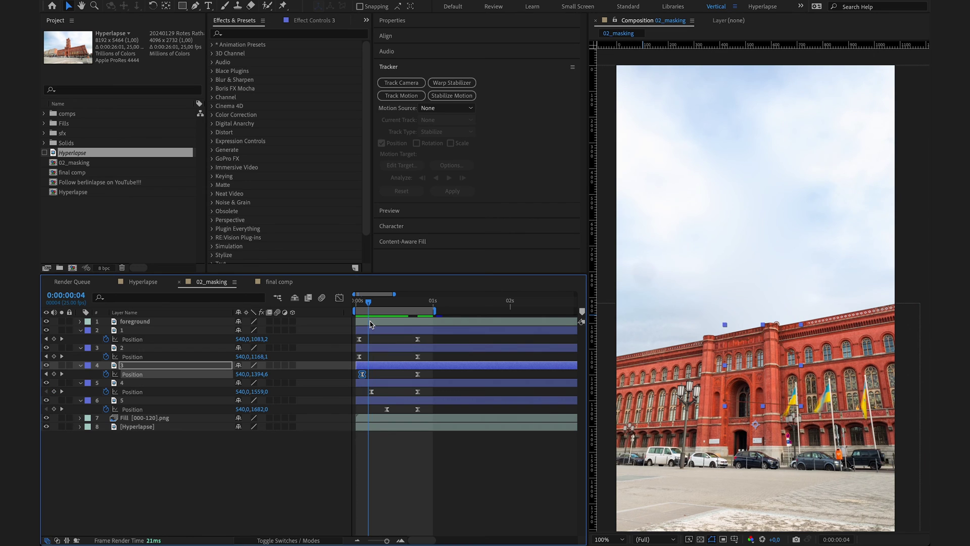
- Move layer 3's first Position keyframe to frame 0:00:00:06 and layer 4's to about frame 8, and preview the staggered rise
click(155, 371)
drag(368, 308, 378, 306)
drag(362, 374, 381, 392)
drag(378, 302, 300, 315)
key(space)
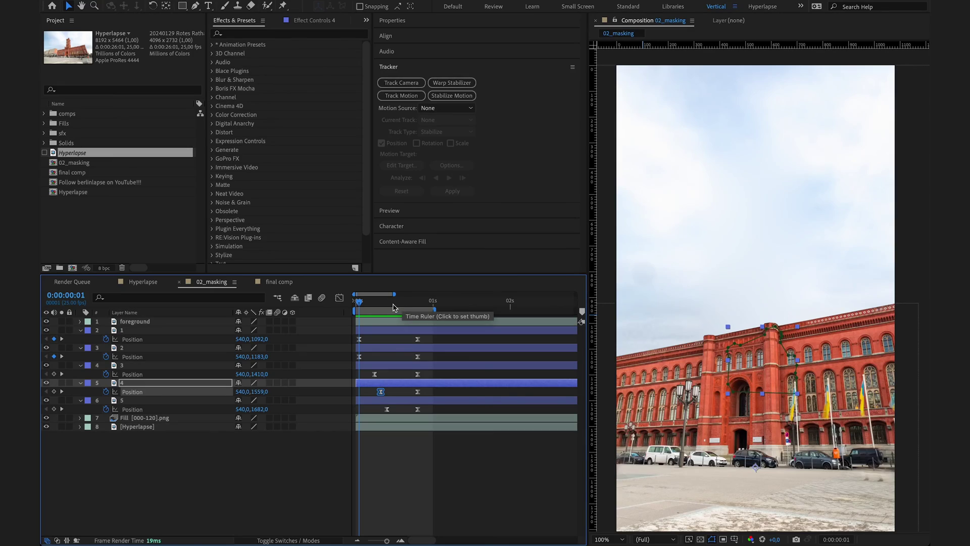
- Find the Directional Blur effect and apply it to layer 1
drag(392, 305, 359, 314)
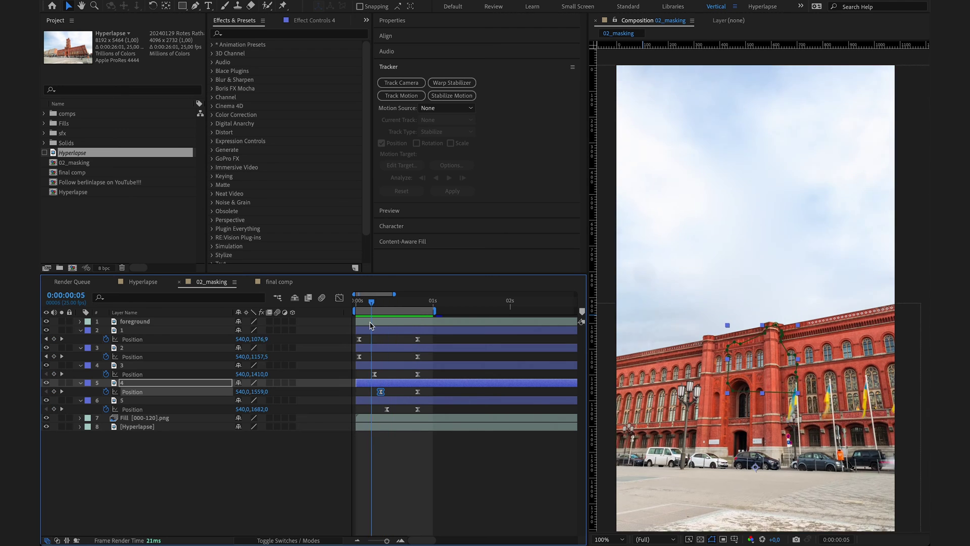
click(235, 34)
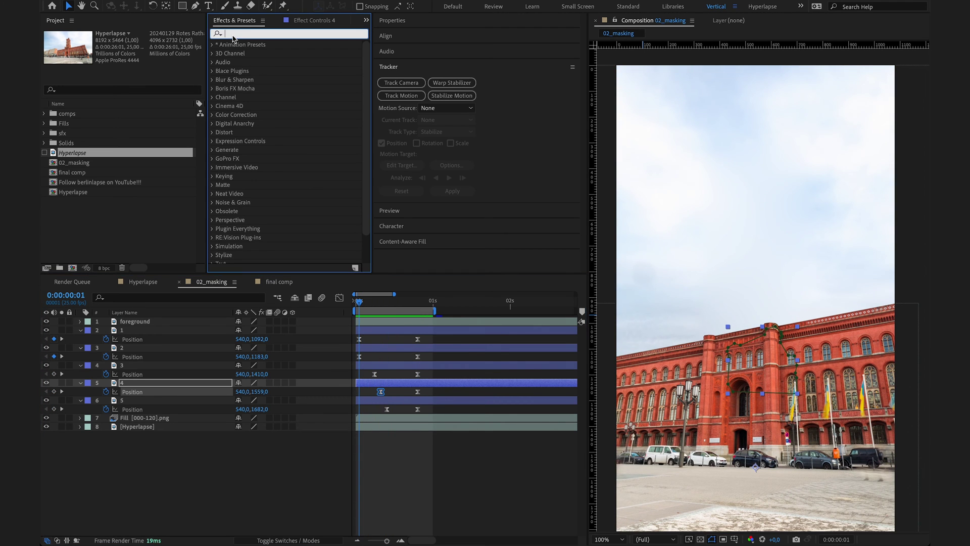
text(directi)
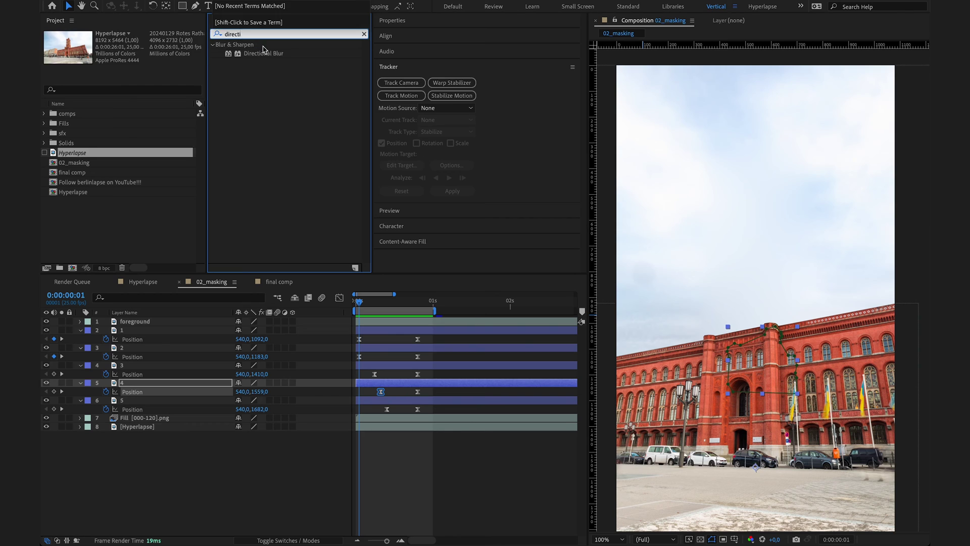
drag(263, 53, 138, 334)
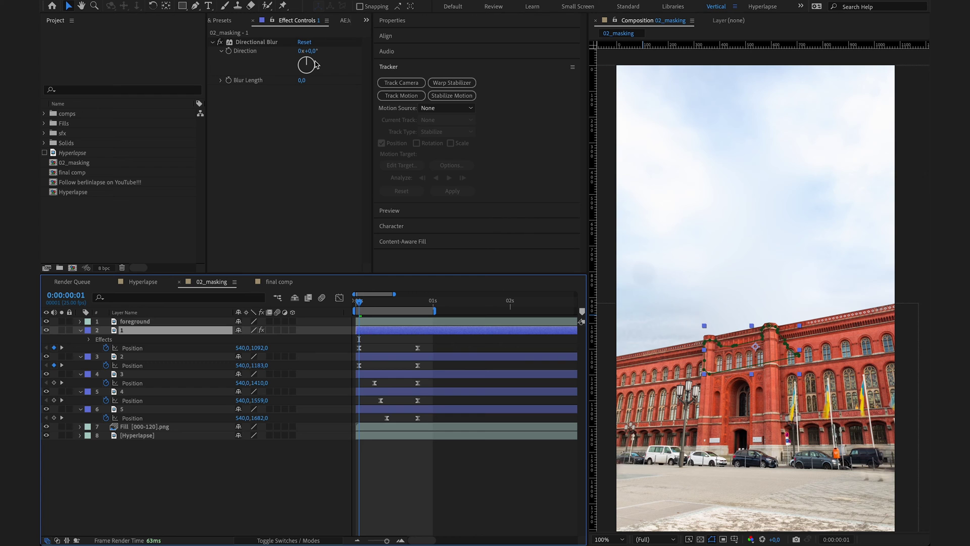
- Keyframe layer 1's Blur Length at frame 0:00:00:11, midway through its movement, with a value of 20
drag(359, 306, 388, 309)
click(390, 306)
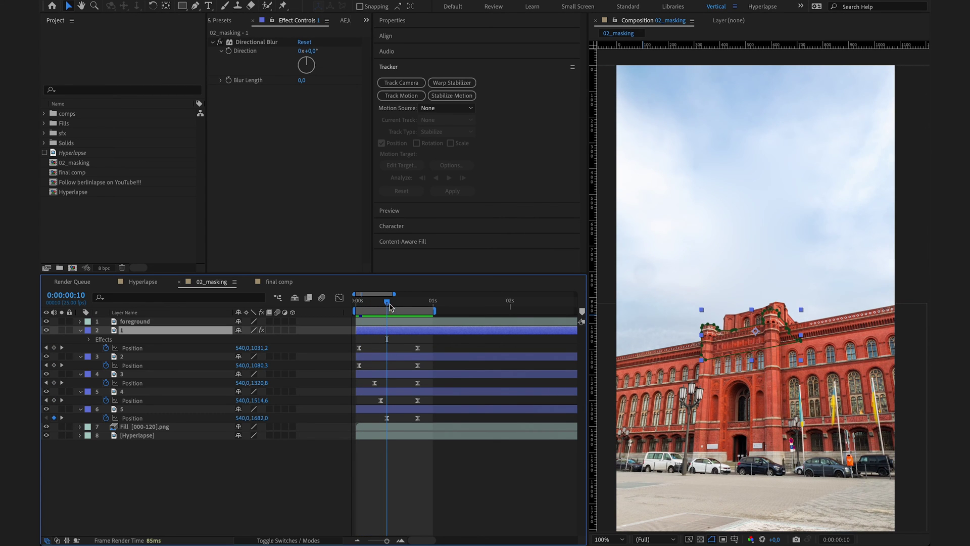
click(418, 348)
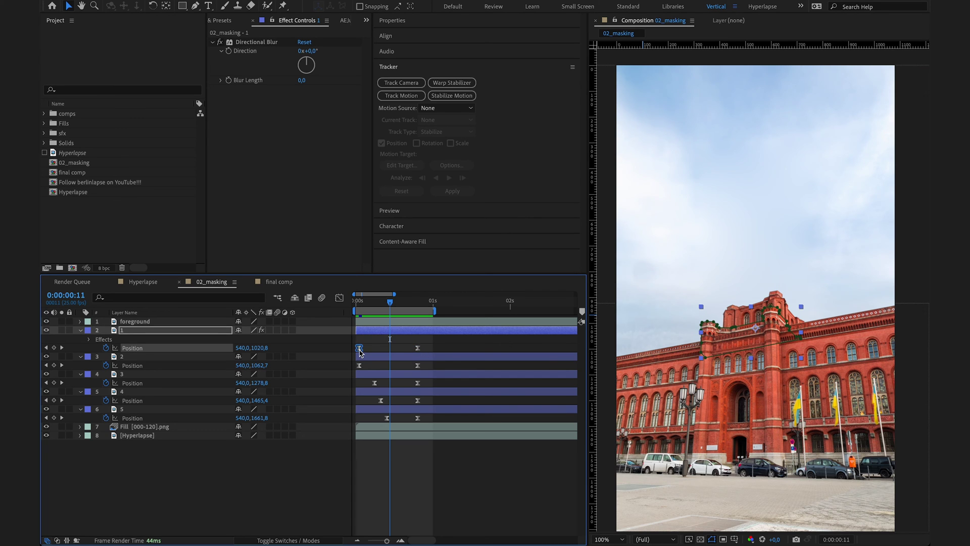
click(230, 81)
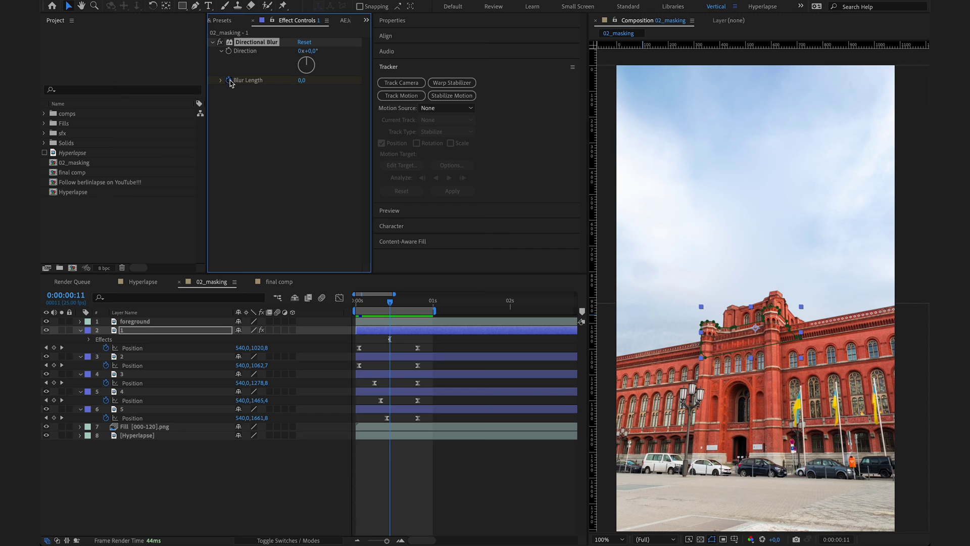
click(304, 81)
text(20)
key(Return)
key(period)
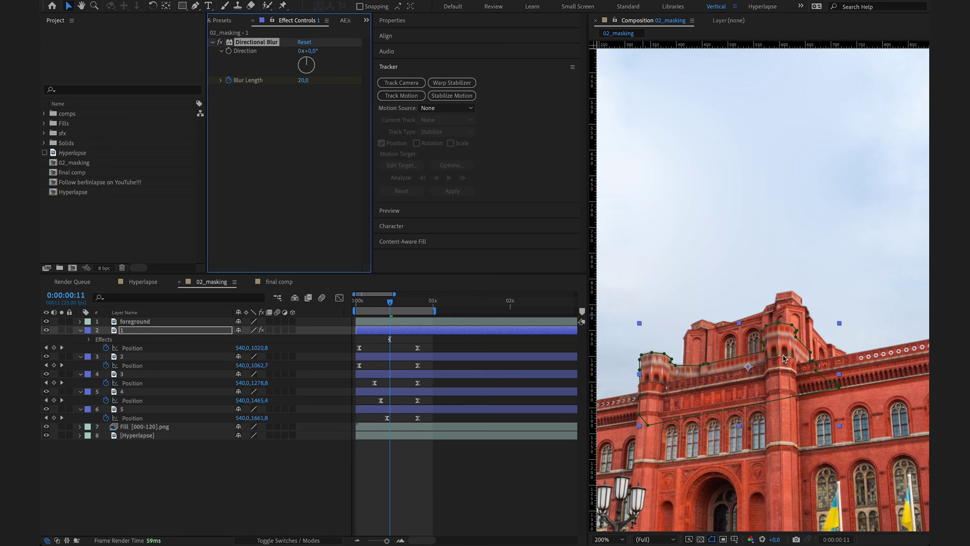
- Set layer 1's Blur Length to 0 at frames 0:00:00:01 and 0:00:00:20, and collapse the layer's properties
click(359, 306)
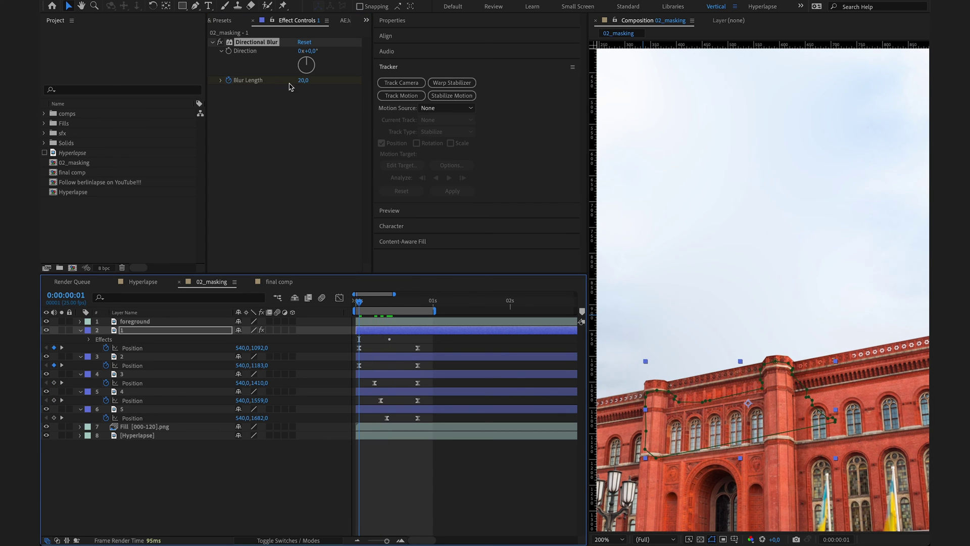
click(299, 81)
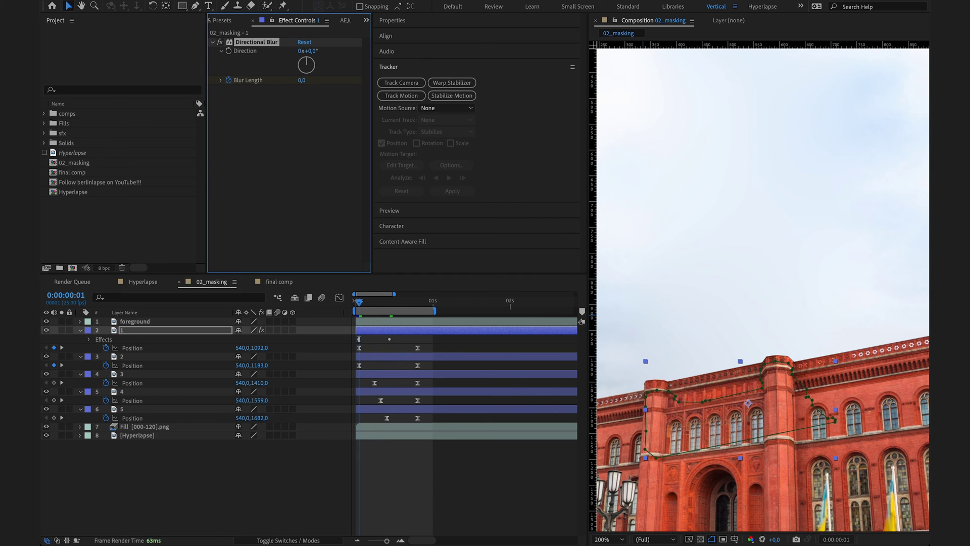
click(419, 306)
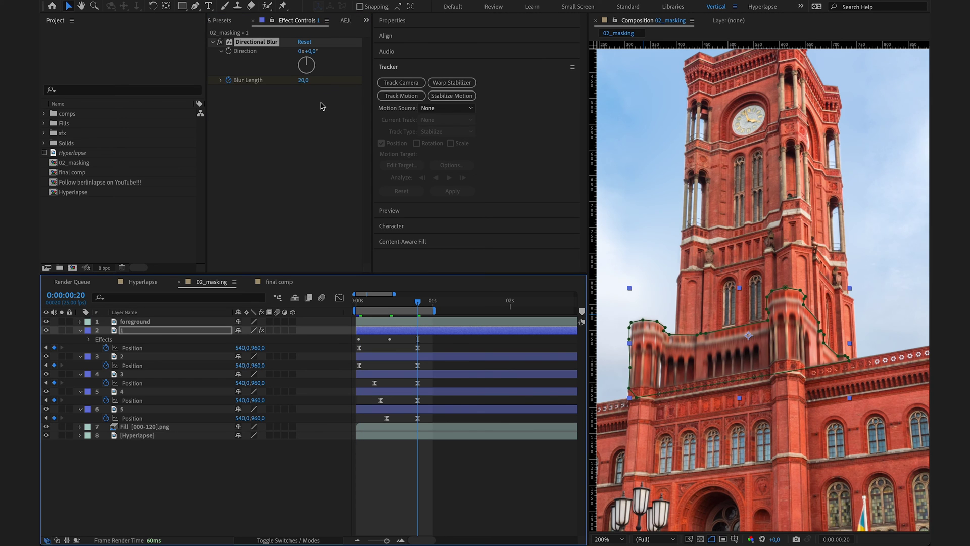
click(305, 81)
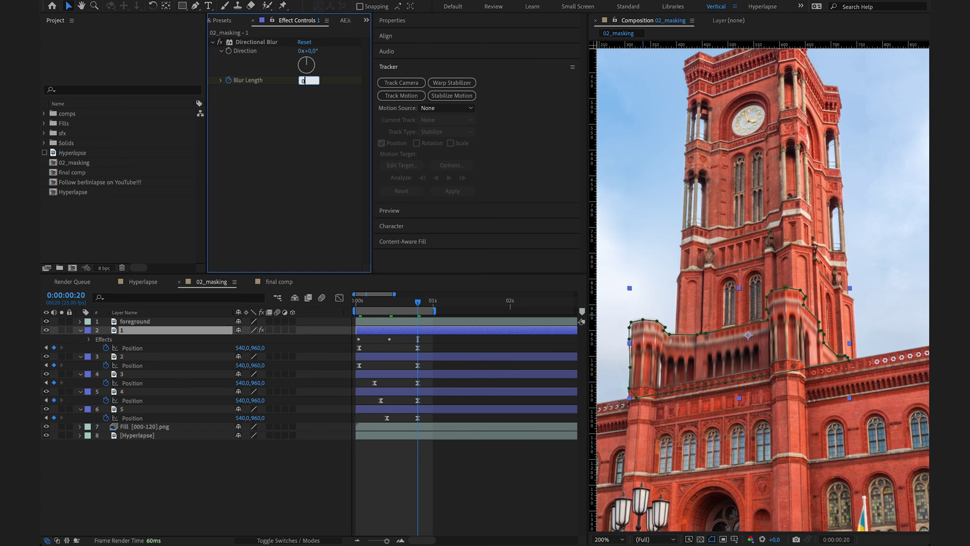
key(Return)
drag(417, 304, 351, 337)
key(u)
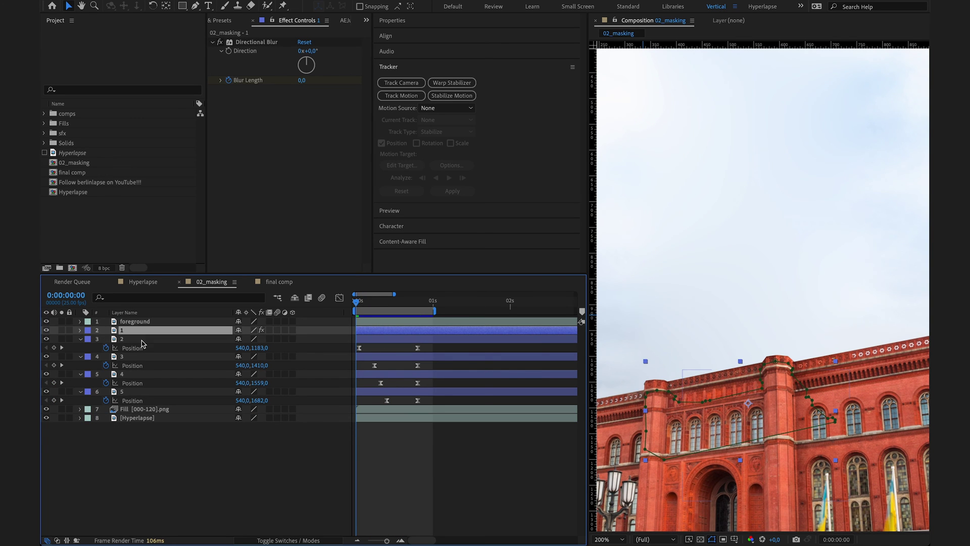
- Reveal layer 1's Directional Blur properties and apply Easy Ease to all three Blur Length keyframes
key(e)
click(98, 339)
drag(429, 350, 356, 363)
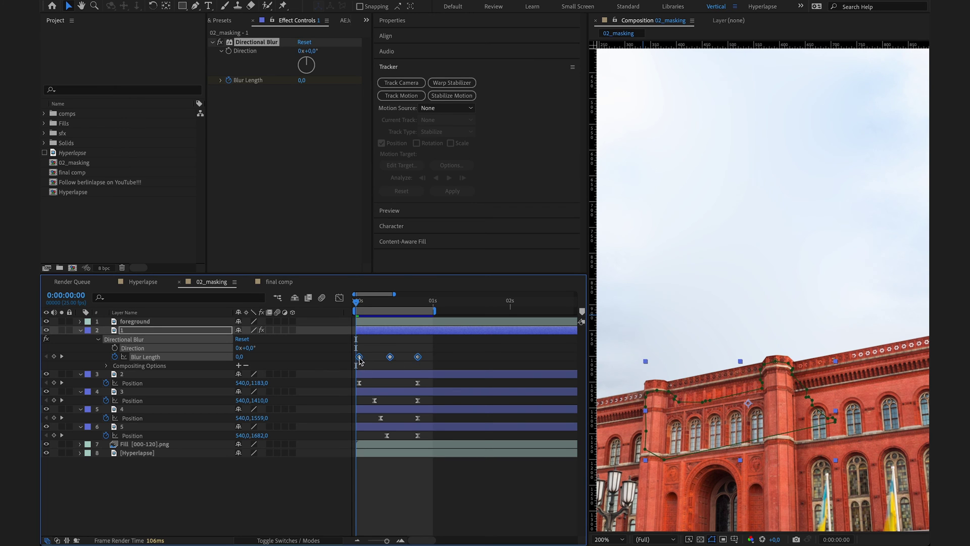
right_click(359, 361)
mouse_move(442, 518)
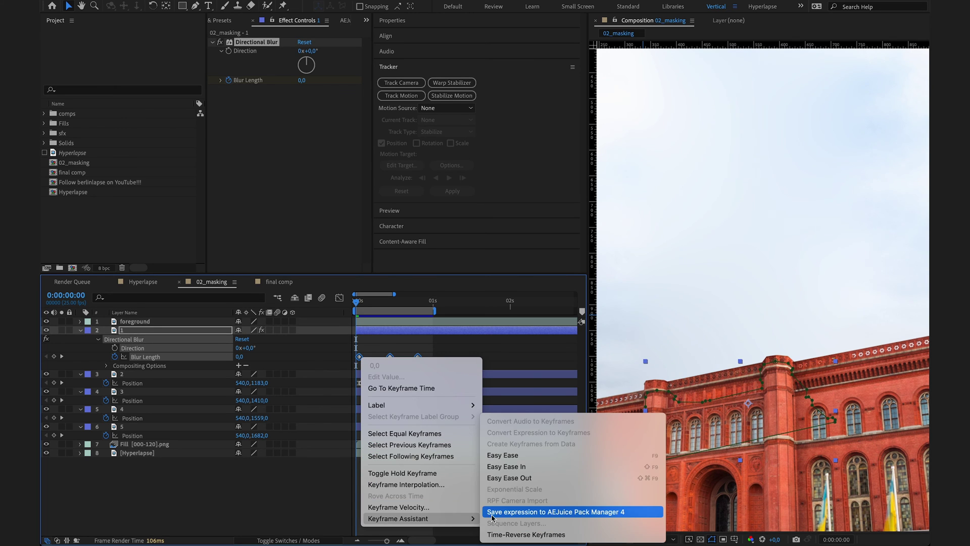
click(517, 457)
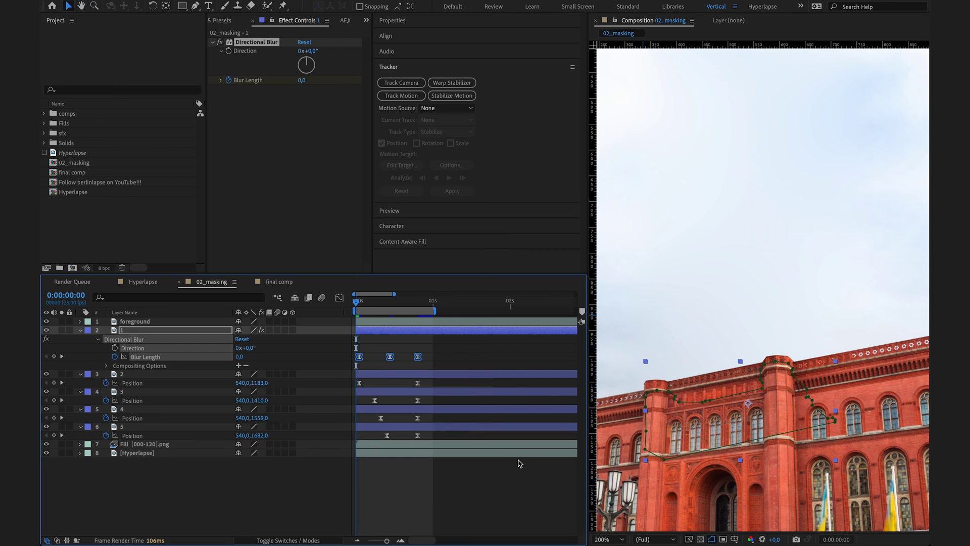
- Copy layer 1's Directional Blur keyframes and paste them onto layers 2 through 5
drag(433, 351, 356, 365)
click(372, 378)
shift+click(373, 429)
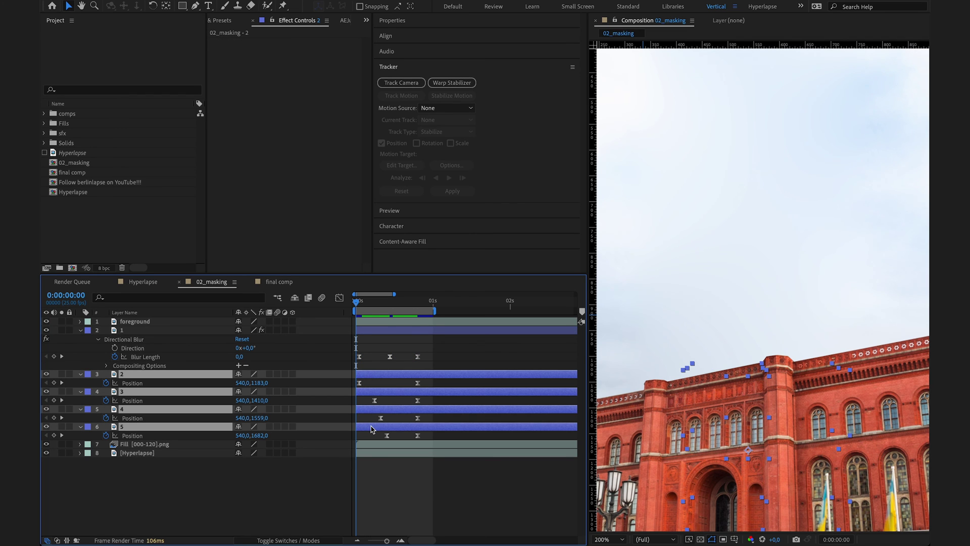
key(ctrl+v)
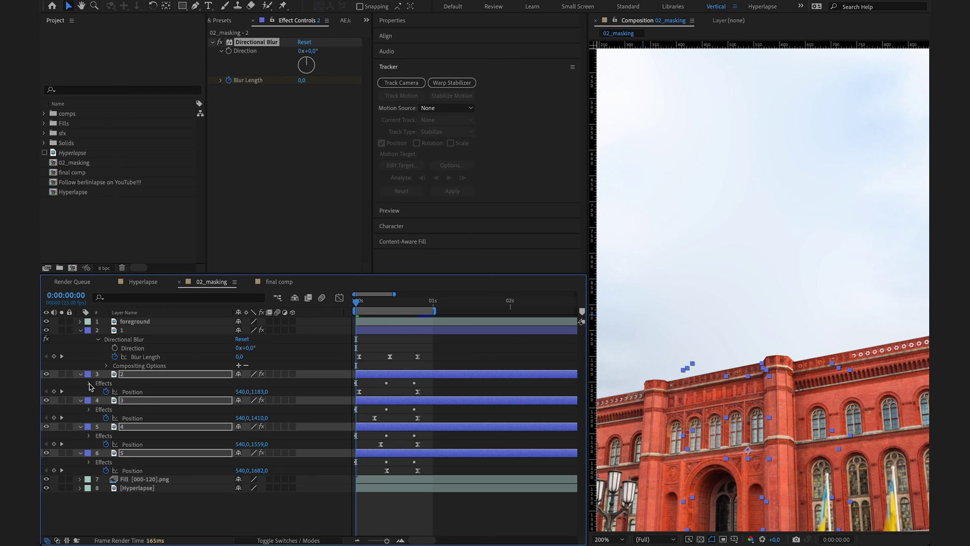
- Expand layer 2's Directional Blur and move its first and last Blur Length keyframes to frames 0:00:00:01 and 0:00:00:20
click(90, 384)
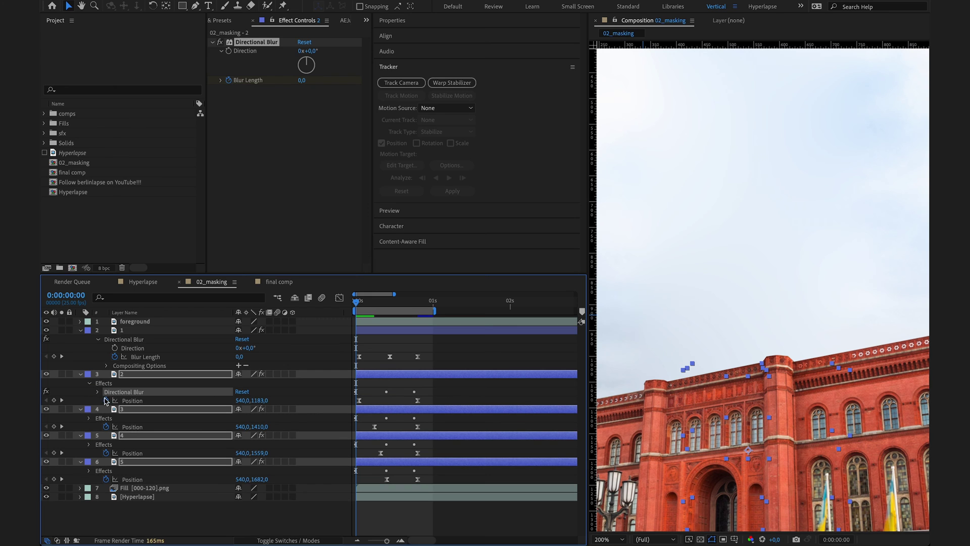
click(98, 392)
click(430, 341)
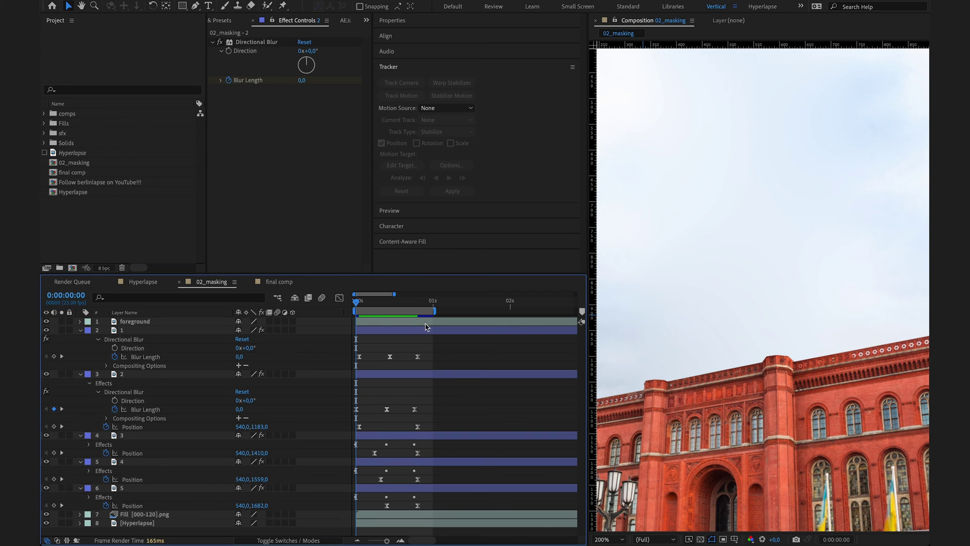
key(Page_Down)
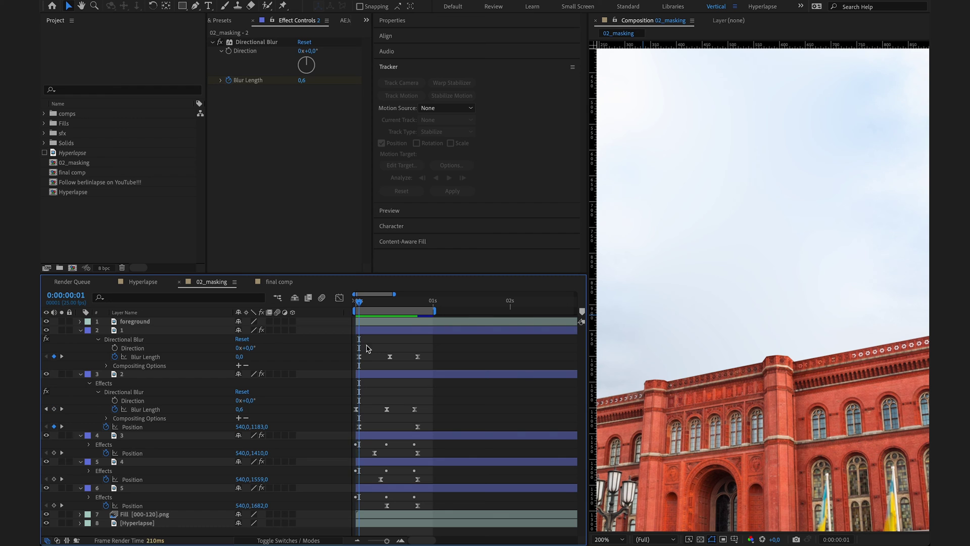
drag(357, 410, 359, 412)
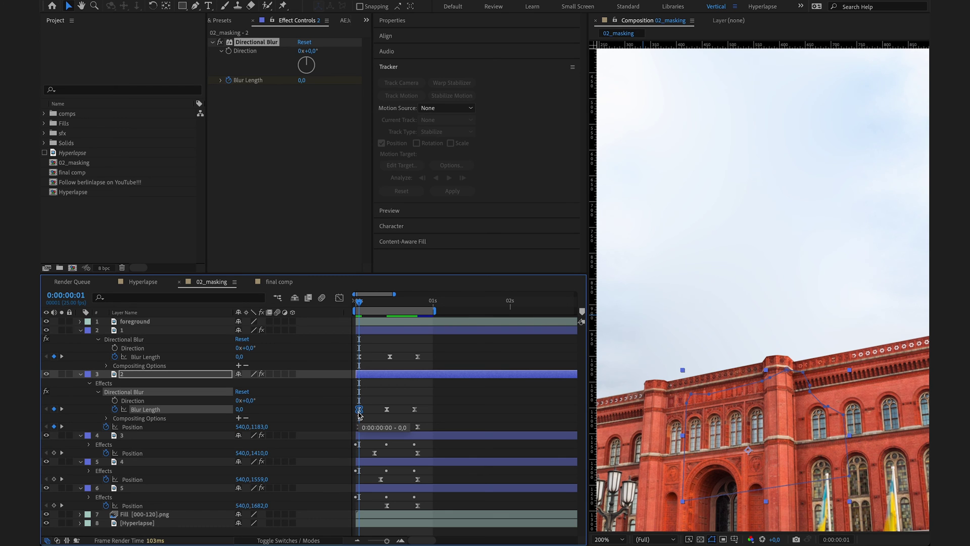
click(419, 302)
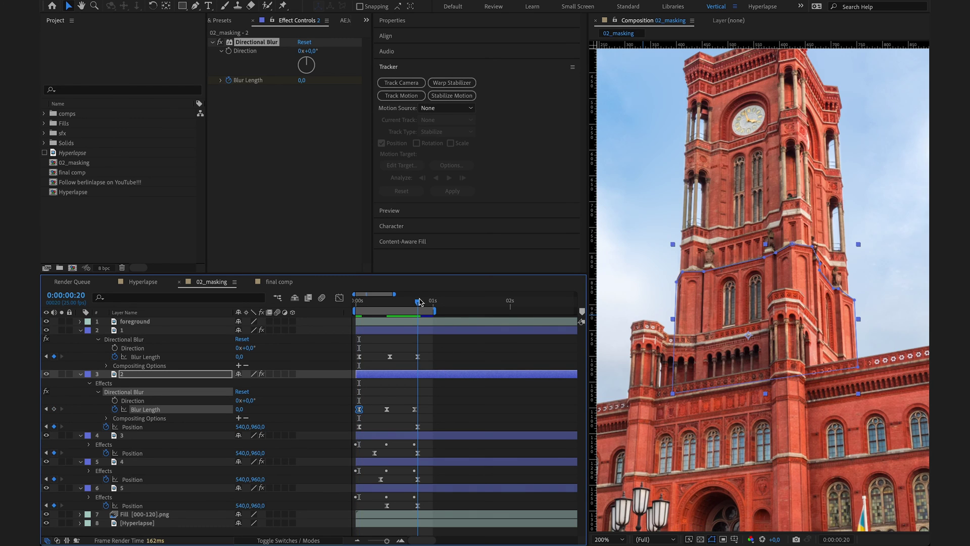
drag(415, 409, 418, 409)
- Retime the Blur Length keyframes on the remaining tower layers to match their Position movement, and collapse layers 2 through 5
click(80, 374)
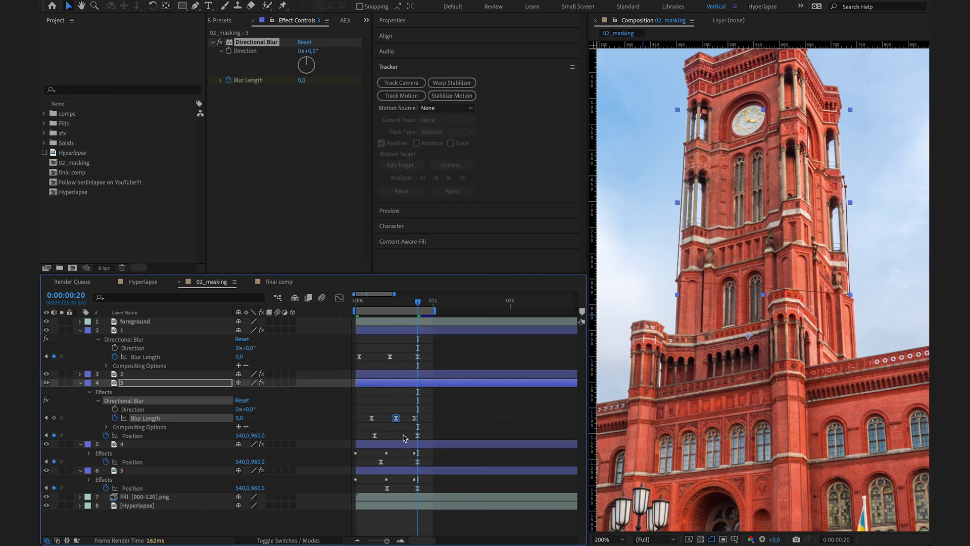
click(80, 383)
click(89, 400)
click(388, 427)
click(81, 391)
click(80, 400)
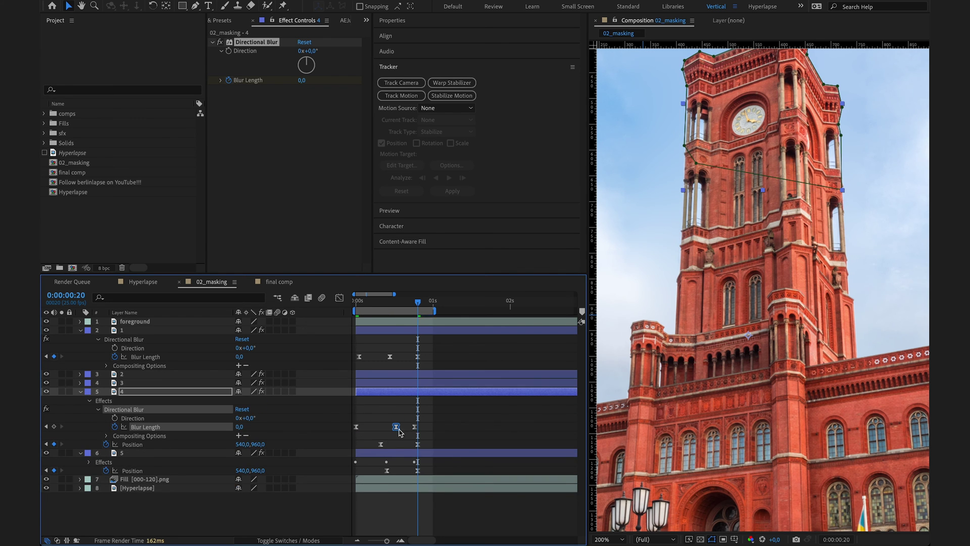
click(122, 401)
click(81, 400)
- Return to the start of the composition and preview the rise with the directional blur
drag(418, 304, 357, 312)
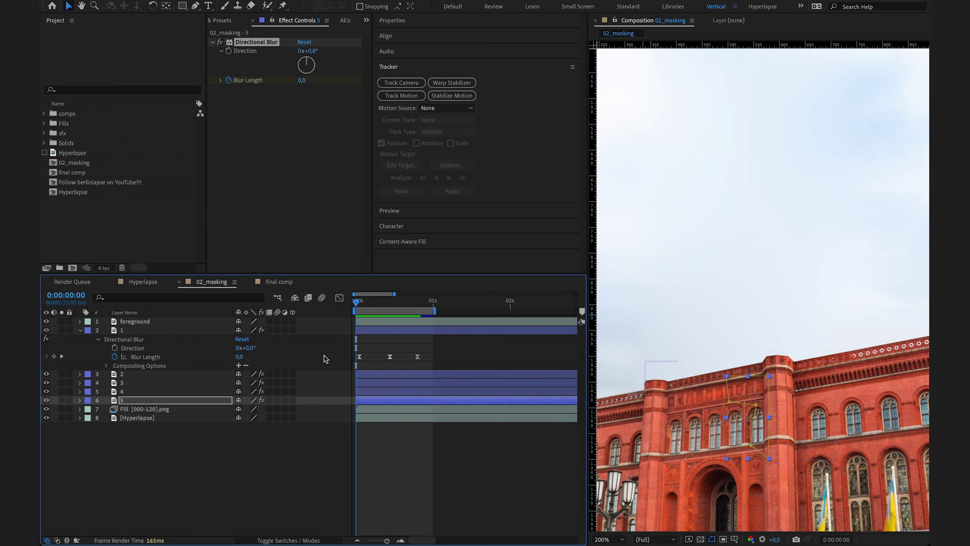
click(277, 484)
scroll(652, 354, down, 1)
key(space)
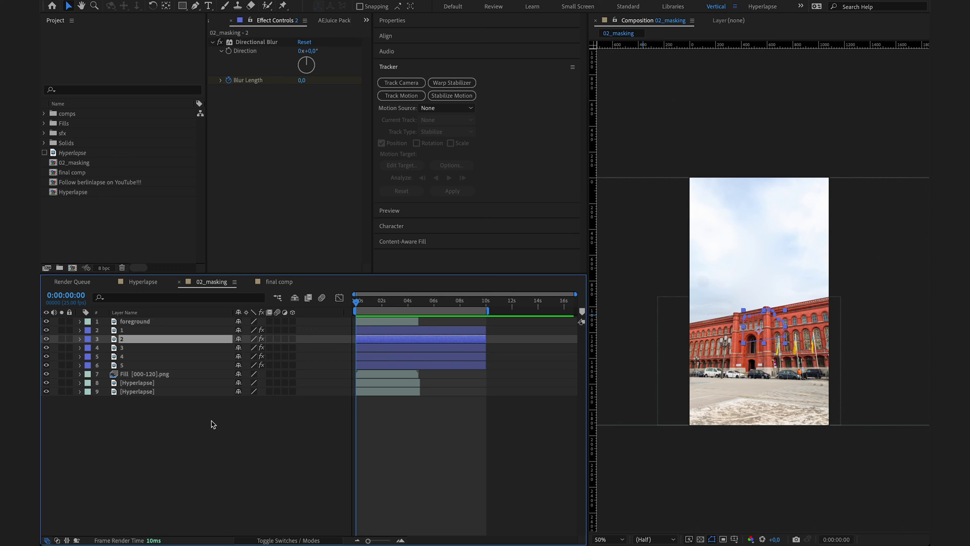
- Trim the ends of tower layers 1 through 5 to 0:00:01:00
click(426, 331)
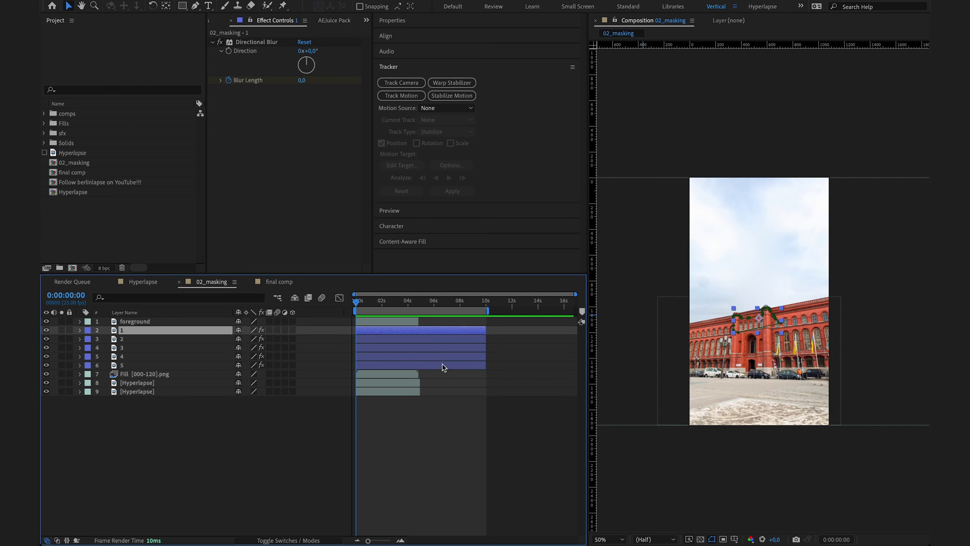
shift+click(442, 367)
drag(486, 365, 372, 364)
drag(367, 302, 370, 303)
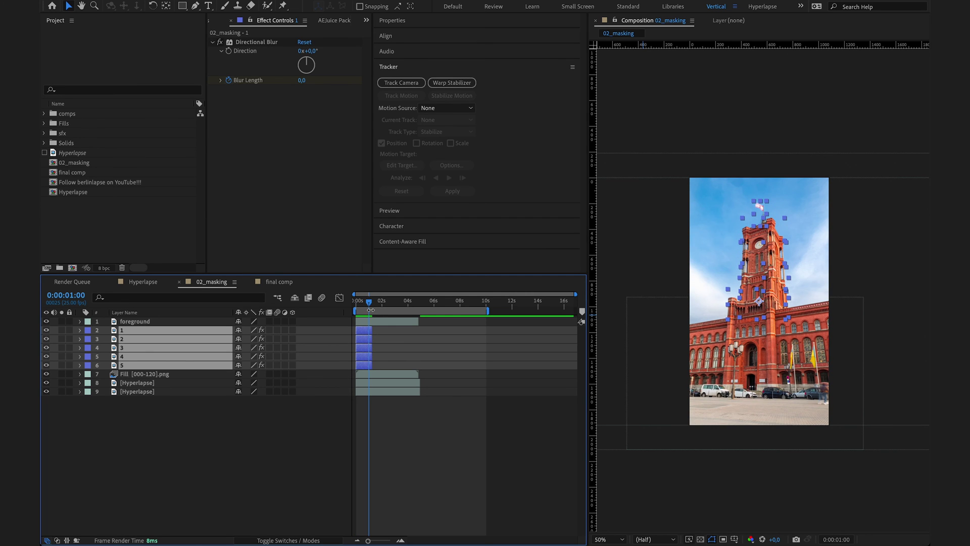
click(373, 330)
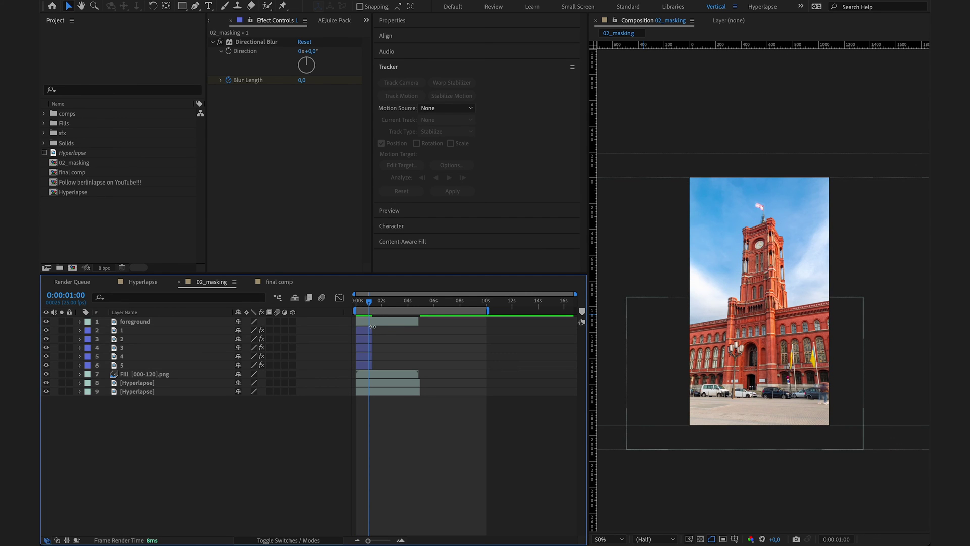
shift+click(368, 366)
drag(371, 365, 371, 365)
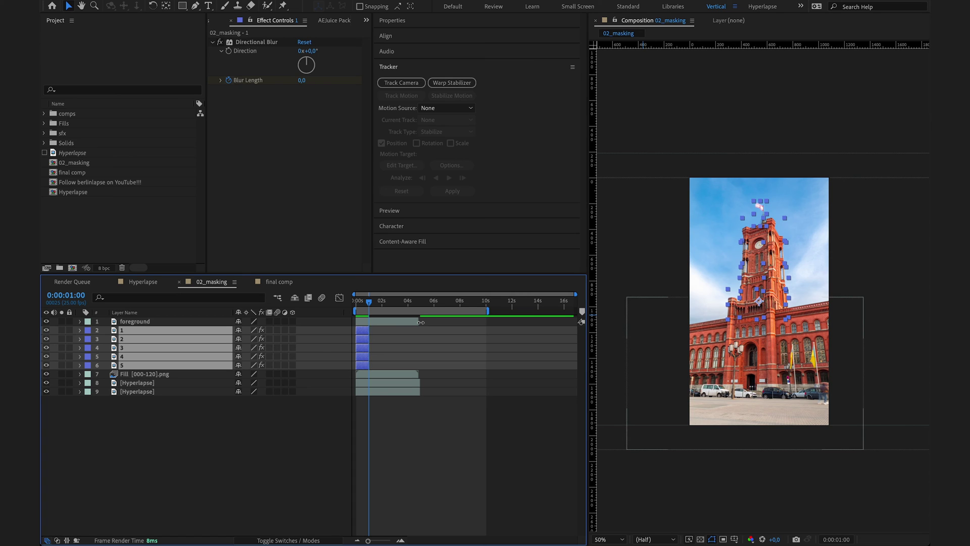
- Trim the ends of the foreground, the Fill layer and the upper Hyperlapse layer to 0:00:01:00
drag(420, 323, 374, 324)
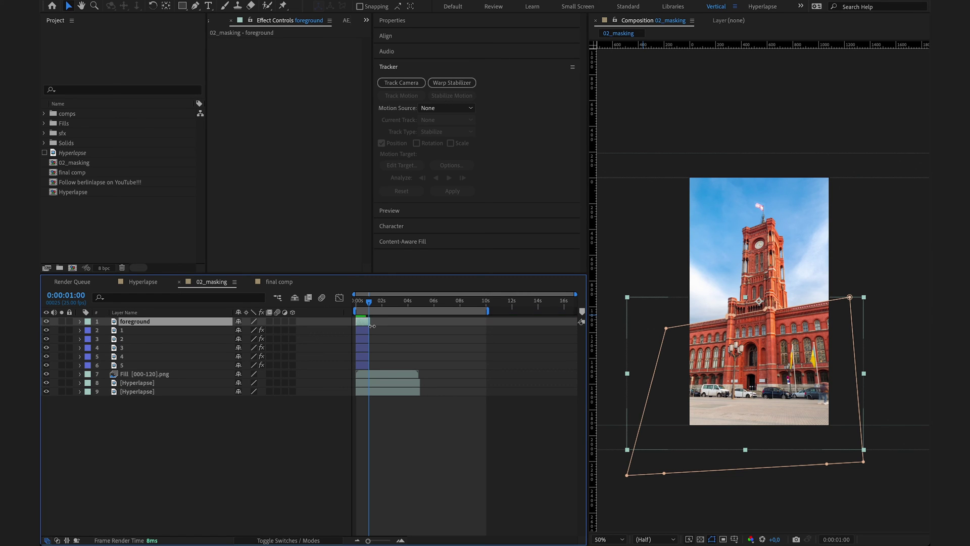
click(412, 375)
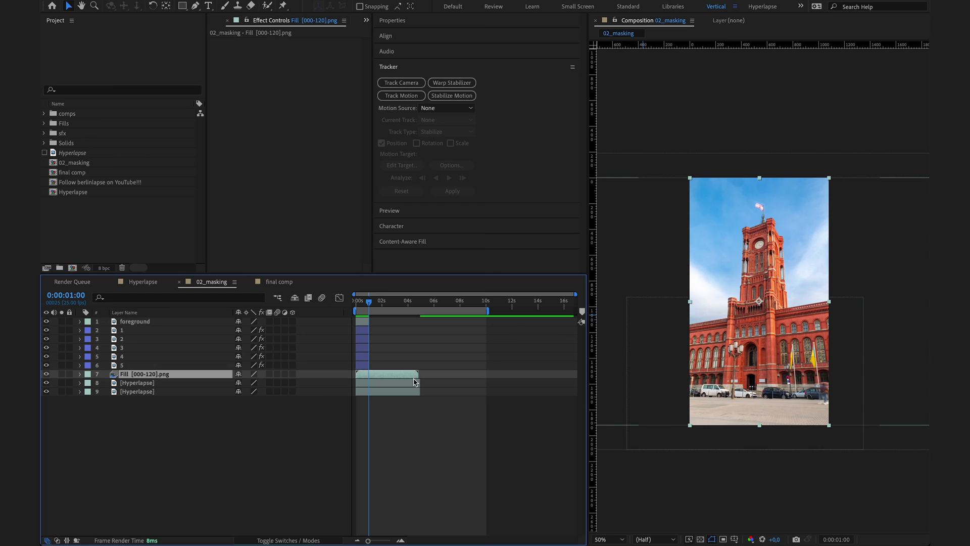
shift+click(413, 382)
drag(419, 383, 382, 384)
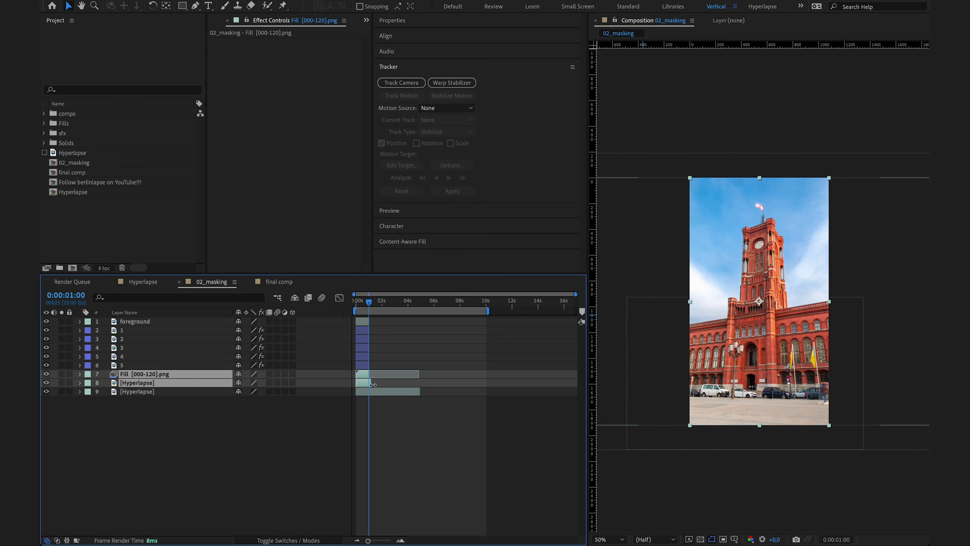
click(373, 385)
click(373, 384)
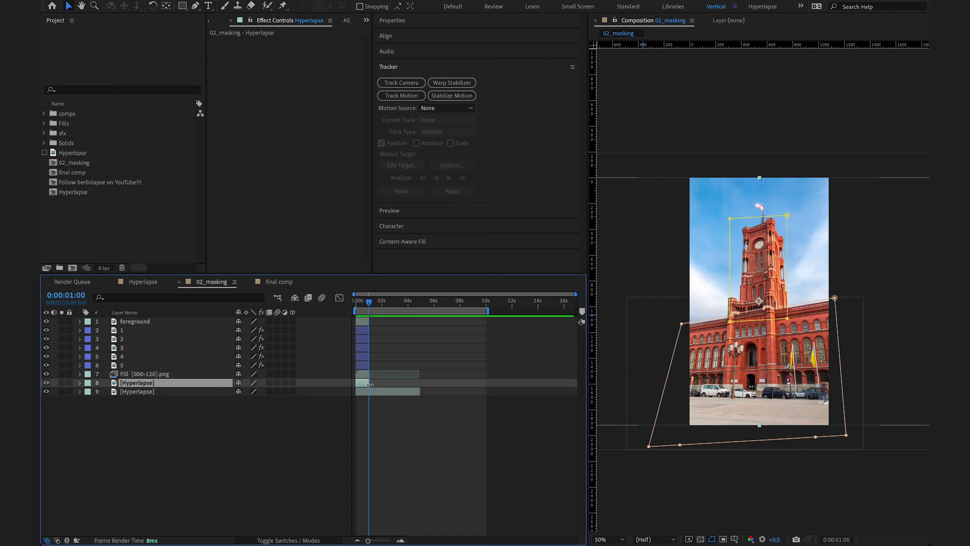
key(=)
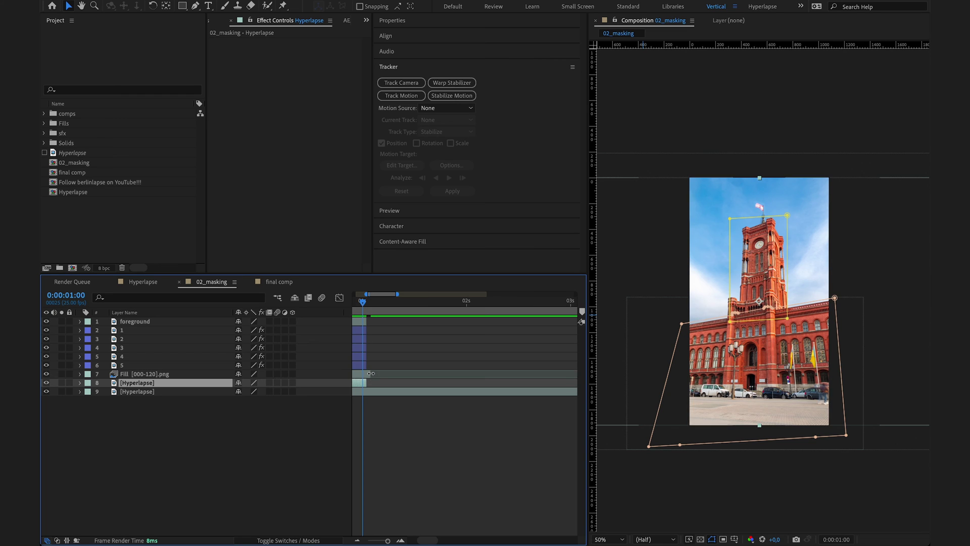
click(374, 374)
key(minus)
key(minus)
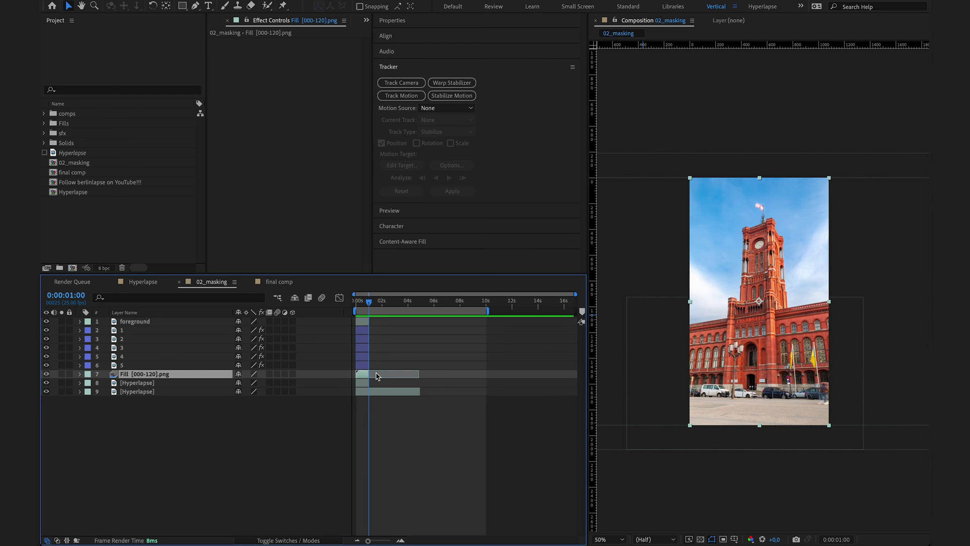
- Check the handover from the trimmed layers to the bottom Hyperlapse layer, and return to the first frame
drag(373, 306, 375, 322)
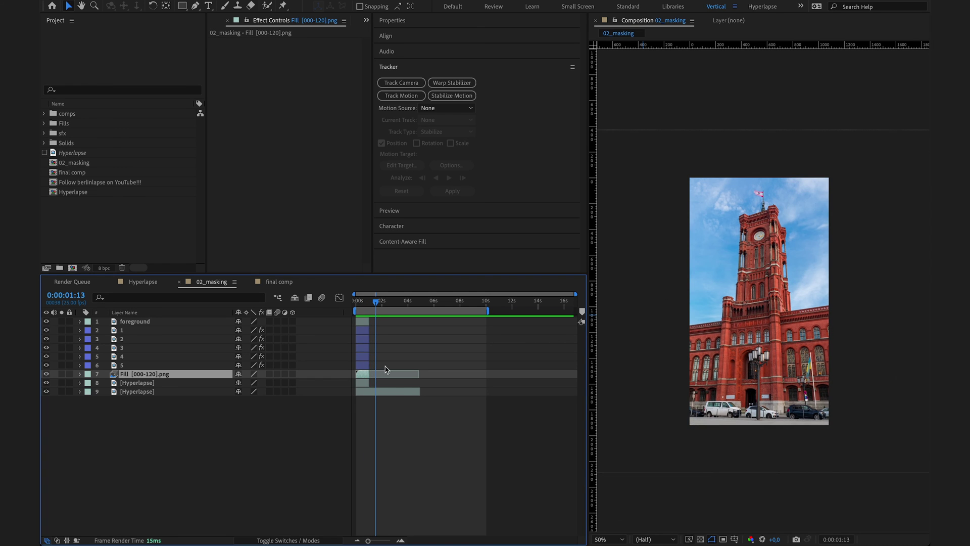
click(396, 393)
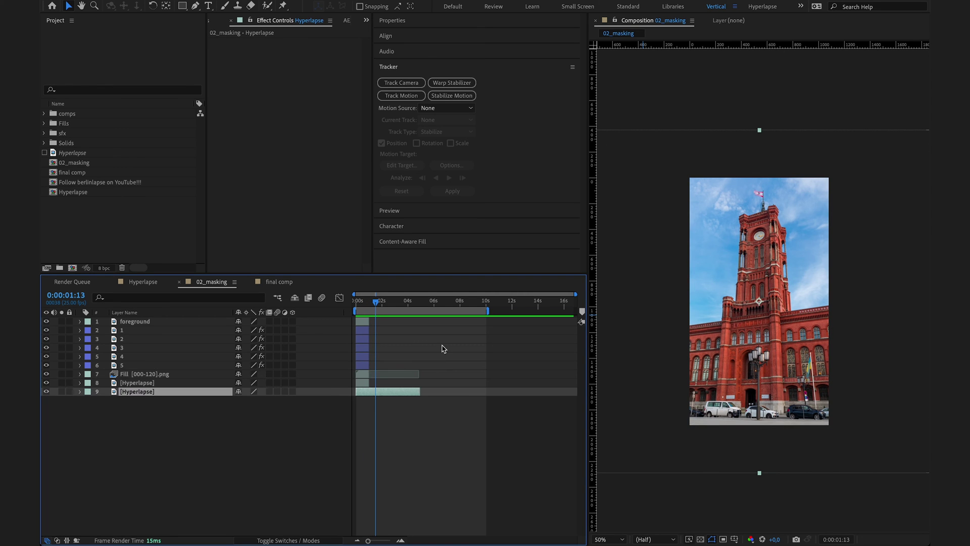
click(365, 302)
drag(365, 301, 355, 303)
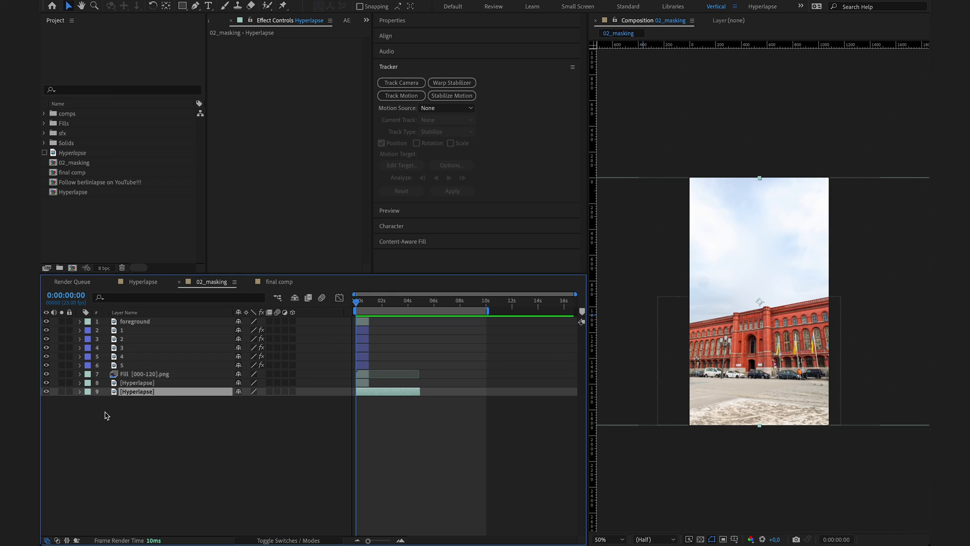
- Extend the bottom Hyperlapse layer to 0:00:10:00 and paste a copy of its first Time Remap keyframe at that time
click(79, 393)
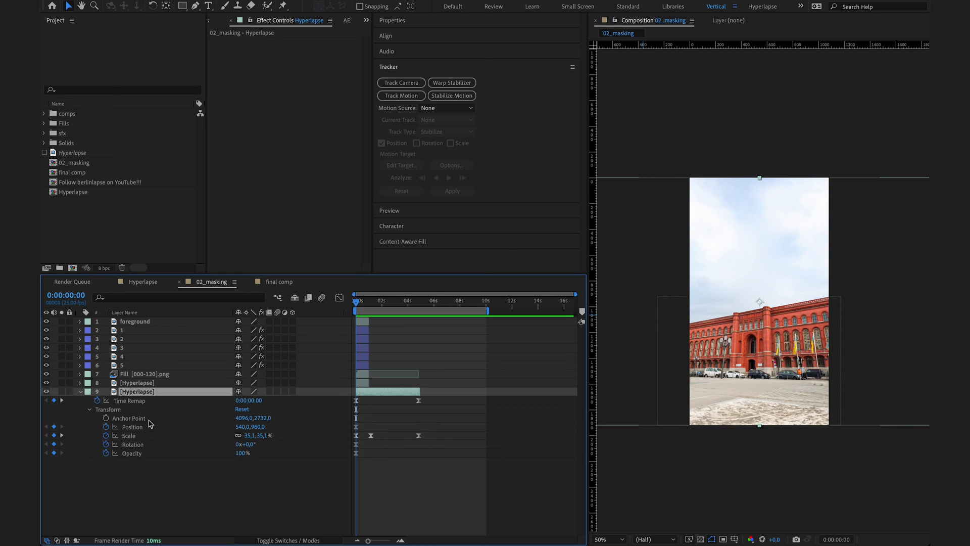
click(357, 400)
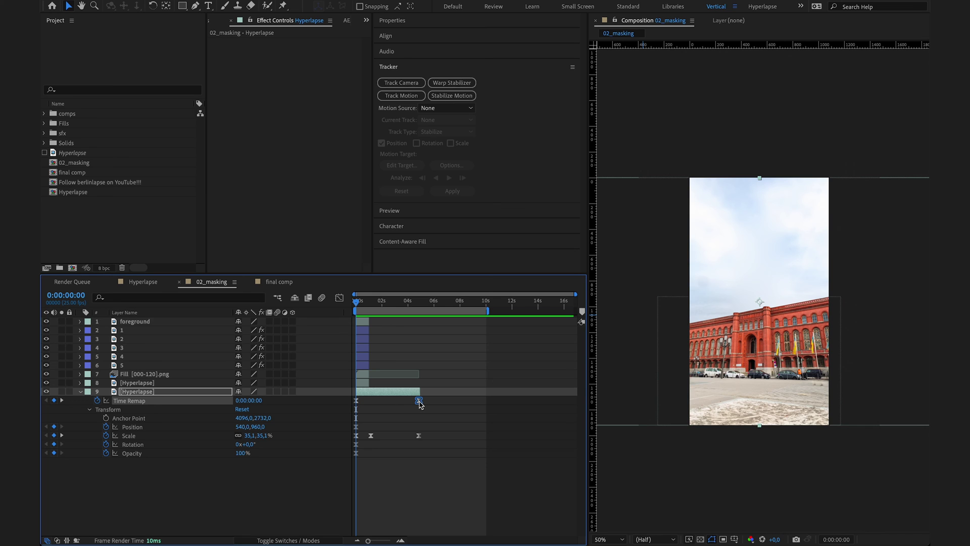
drag(421, 392, 483, 397)
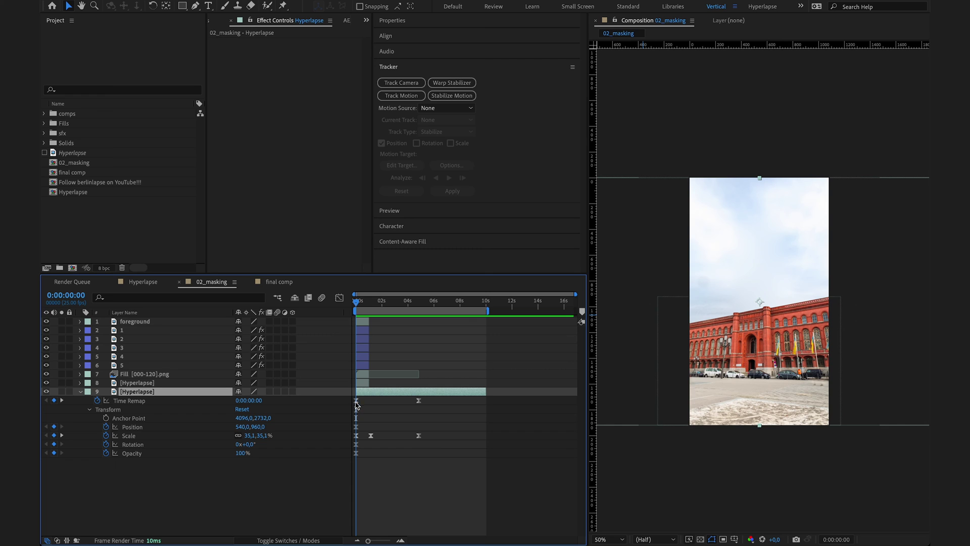
click(356, 402)
click(487, 302)
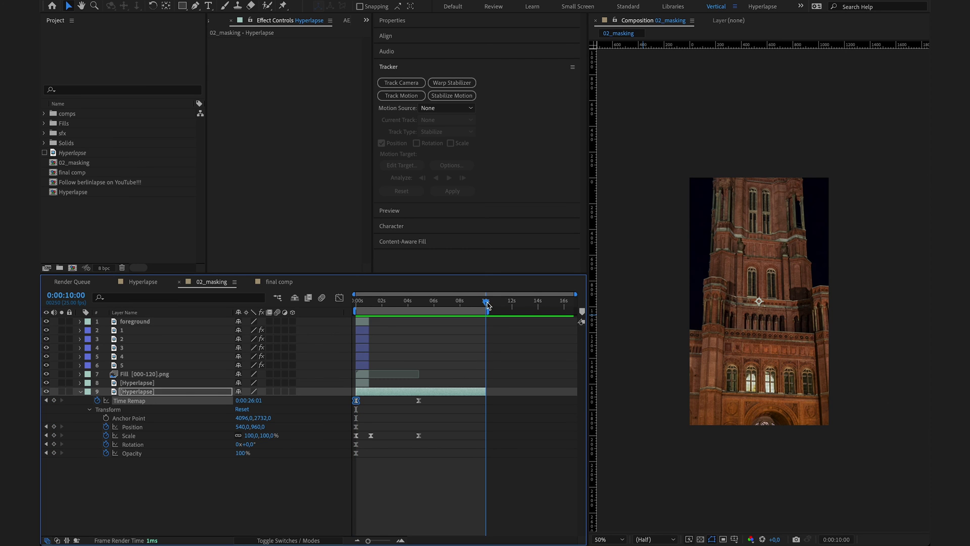
key(ctrl+v)
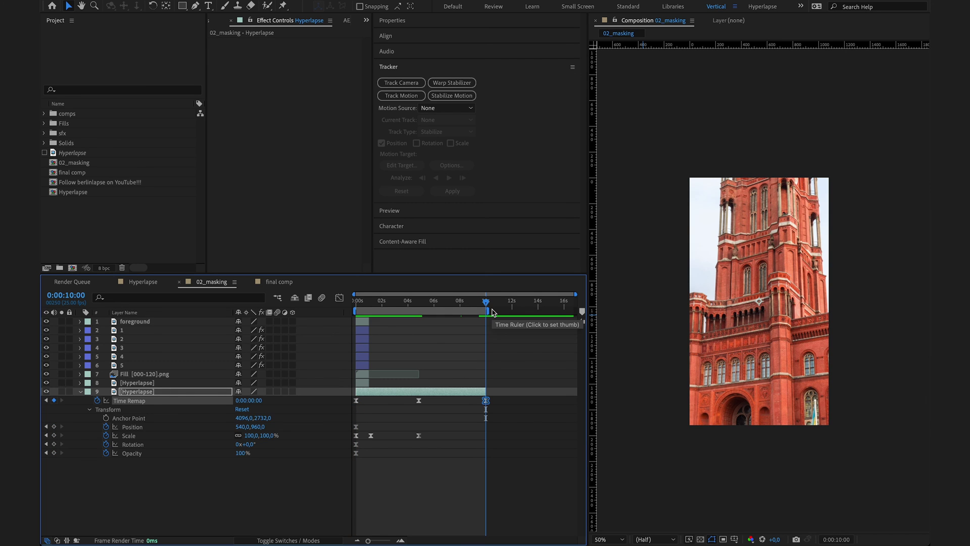
- Keyframe the bottom Hyperlapse layer's Position at 0:00:04:21 with a Y value of 1950
drag(482, 302, 425, 315)
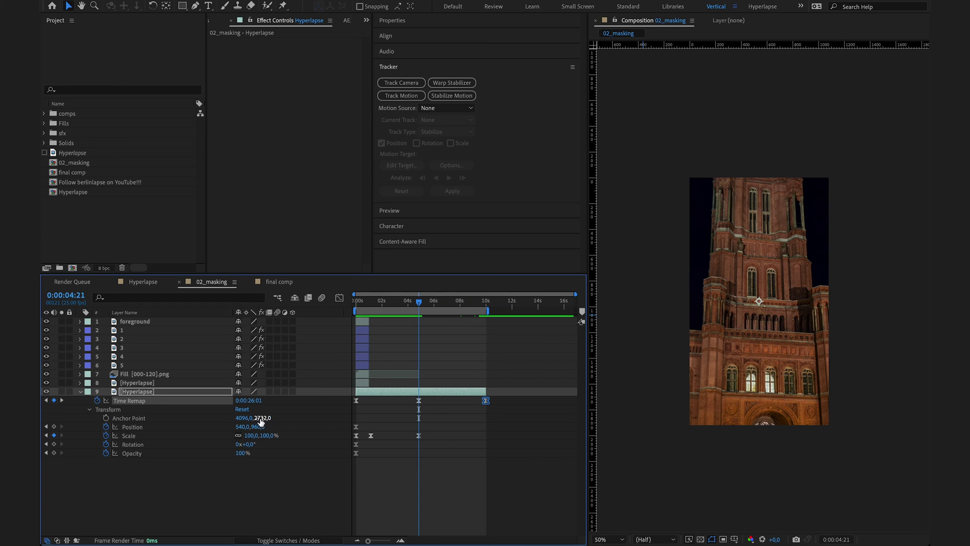
drag(262, 431, 760, 431)
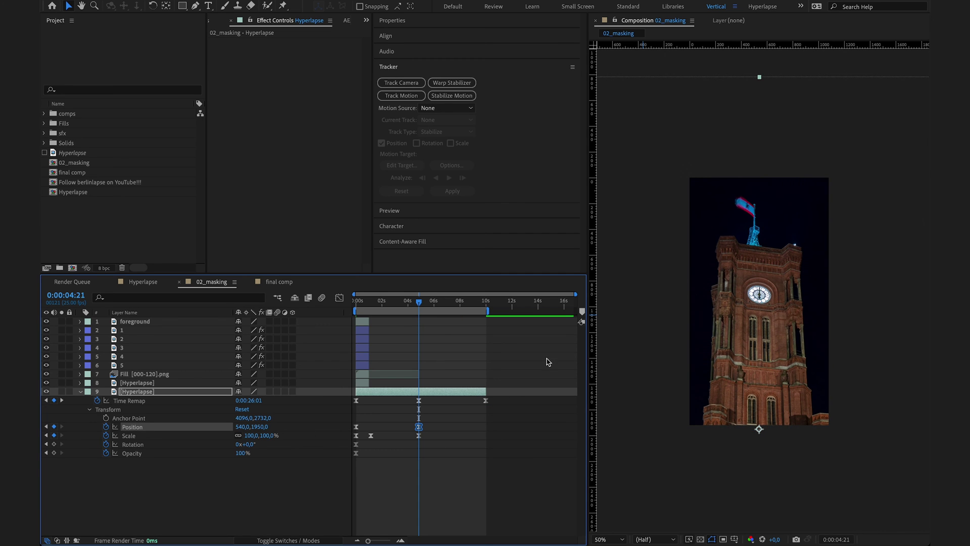
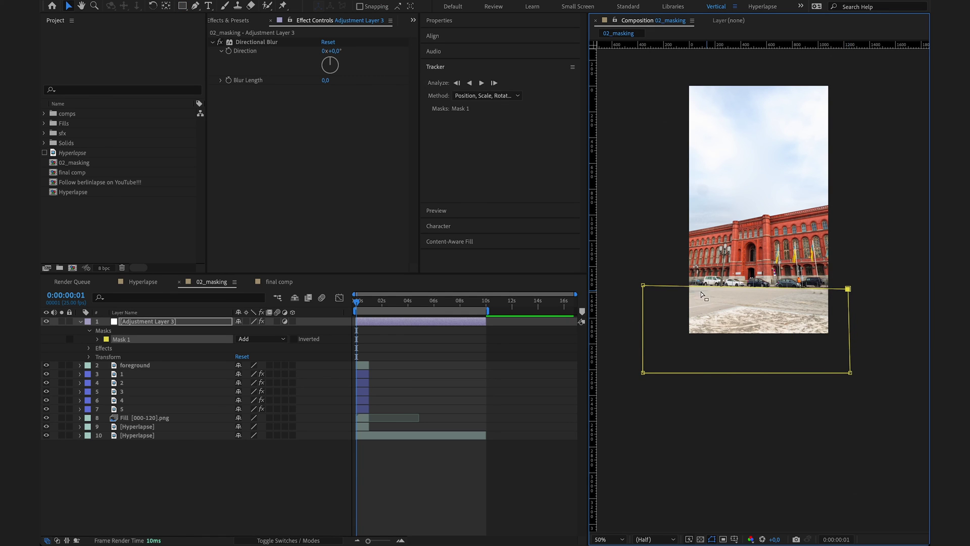
- Reshape the adjustment layer mask's upper-left corner to follow the ground line and keyframe the Mask Path at 0:00:00:01
click(642, 285)
drag(641, 286, 654, 280)
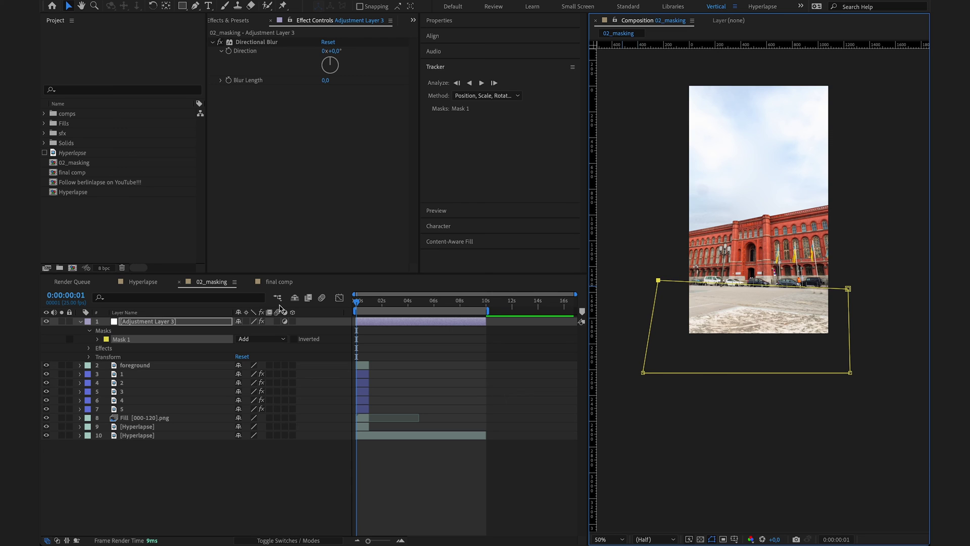
key(m)
click(147, 339)
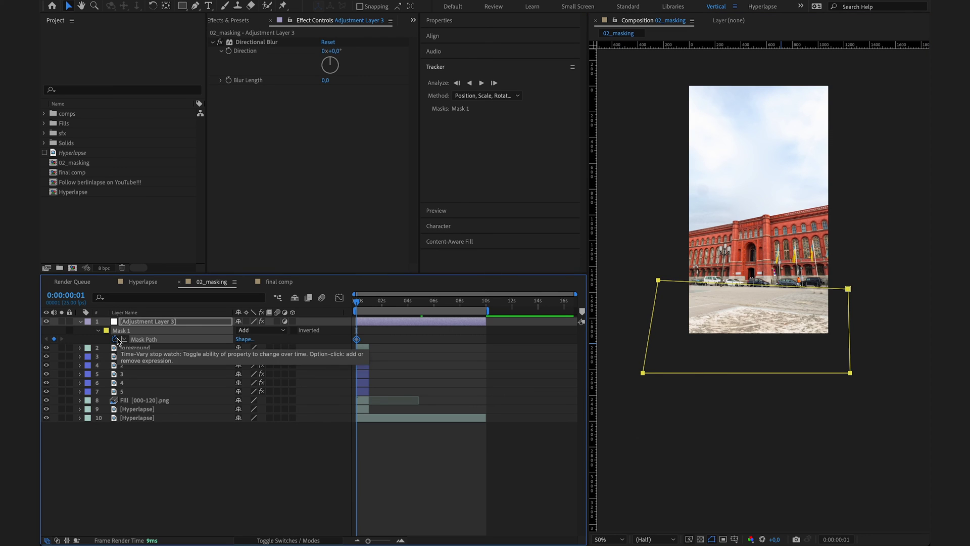
- Keyframe the mask's upper edge lower at 0:00:01:00 along the ground line and below the frame at 0:00:01:20
click(369, 305)
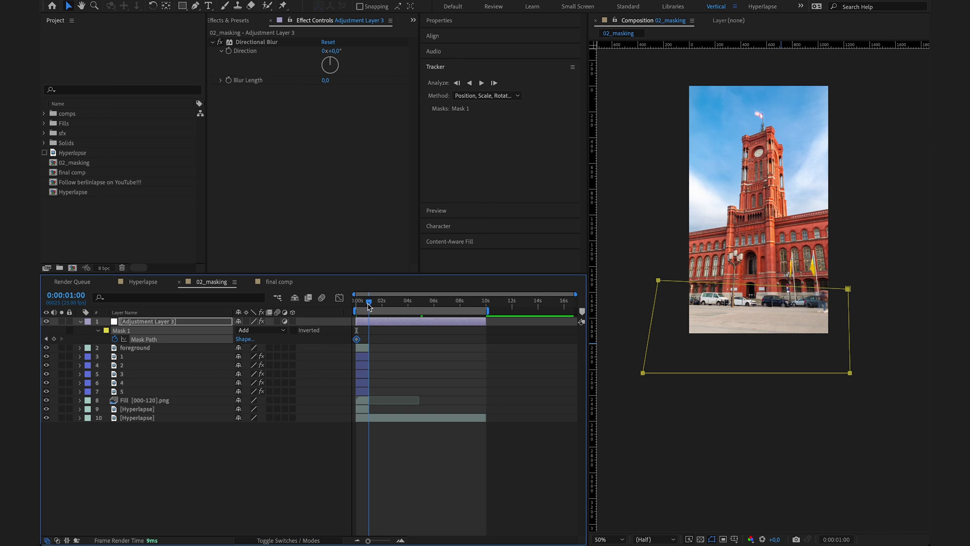
click(687, 353)
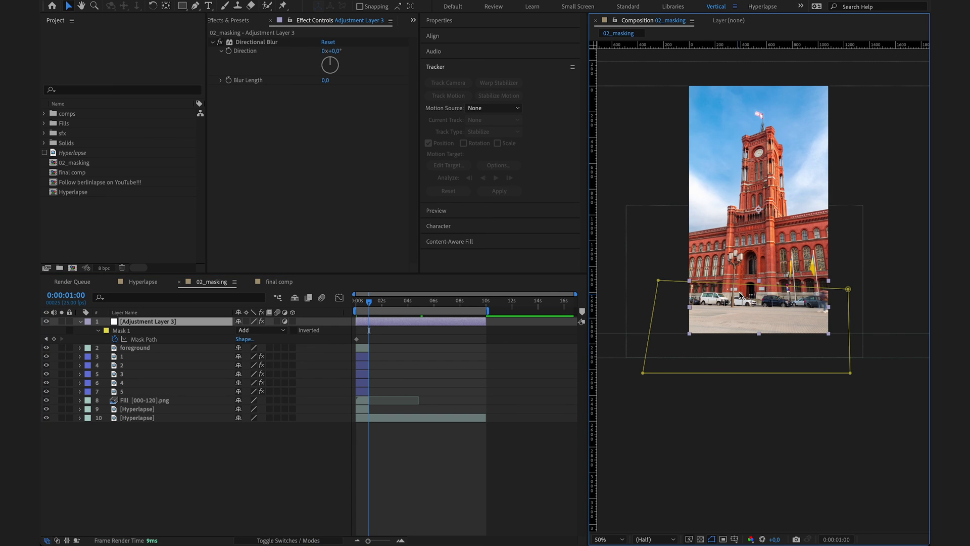
drag(743, 288, 745, 302)
drag(372, 306, 382, 309)
click(676, 351)
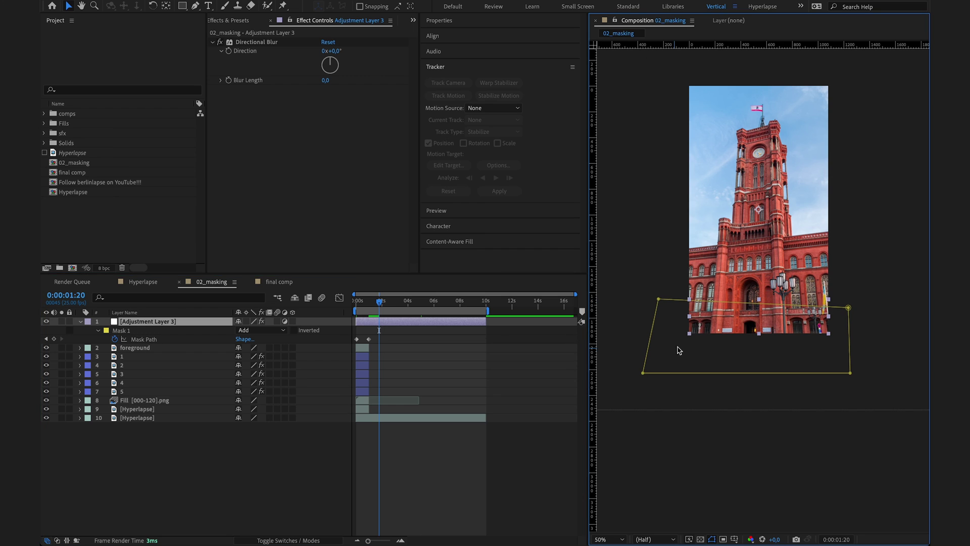
drag(728, 305, 725, 344)
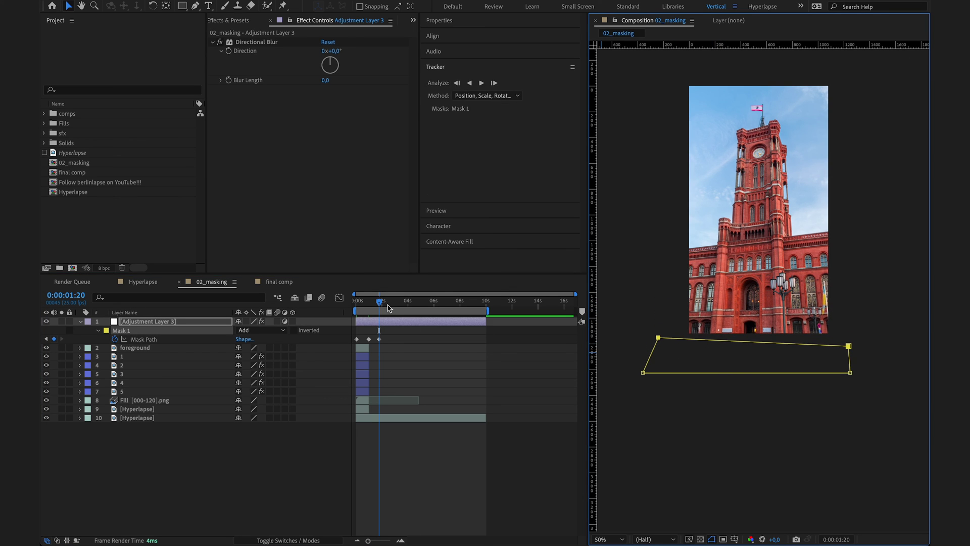
- Keyframe the mask's upper edge at 0:00:08:14, 0:00:08:21 and the end of the comp to follow the returning ground
drag(379, 305, 472, 325)
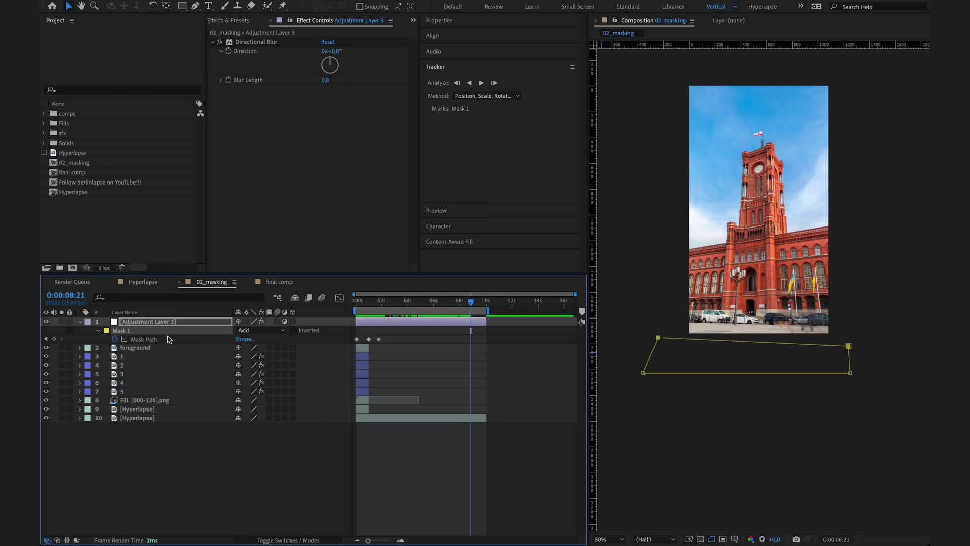
click(54, 338)
drag(718, 341, 720, 320)
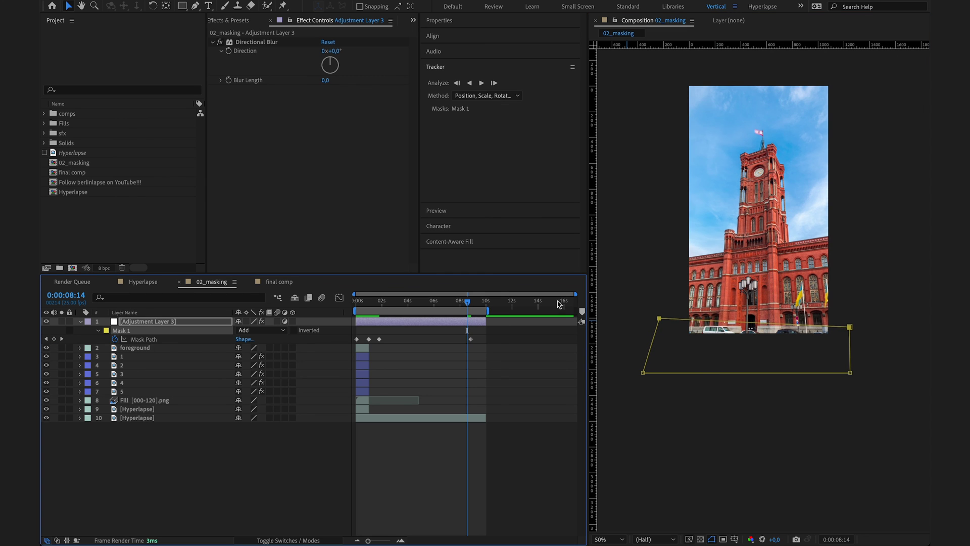
click(716, 341)
mouse_move(722, 322)
mouse_down()
mouse_move(720, 339)
mouse_move(719, 307)
mouse_up()
click(485, 309)
click(714, 322)
- Keyframe the Directional Blur on the first frame with Direction at 103° and Blur Length at 9.6
click(356, 312)
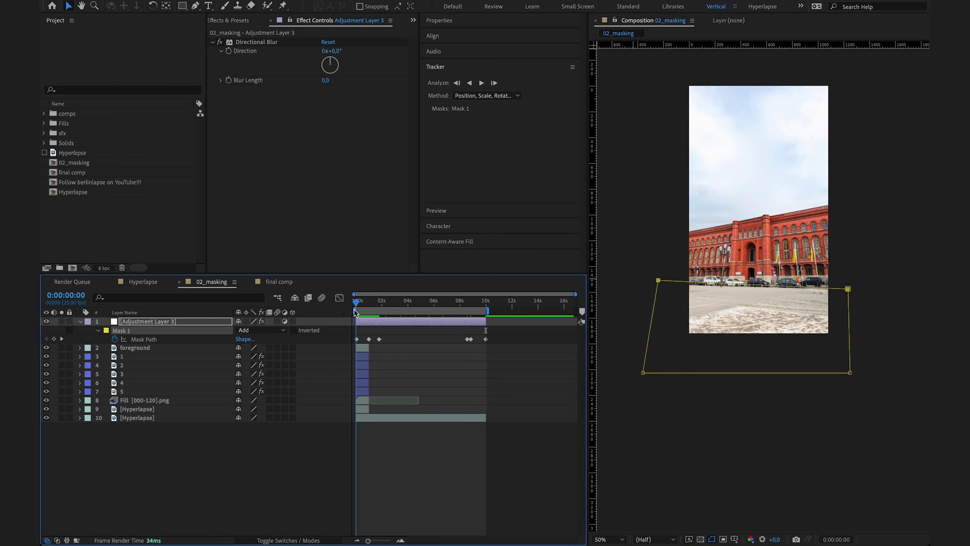
click(230, 52)
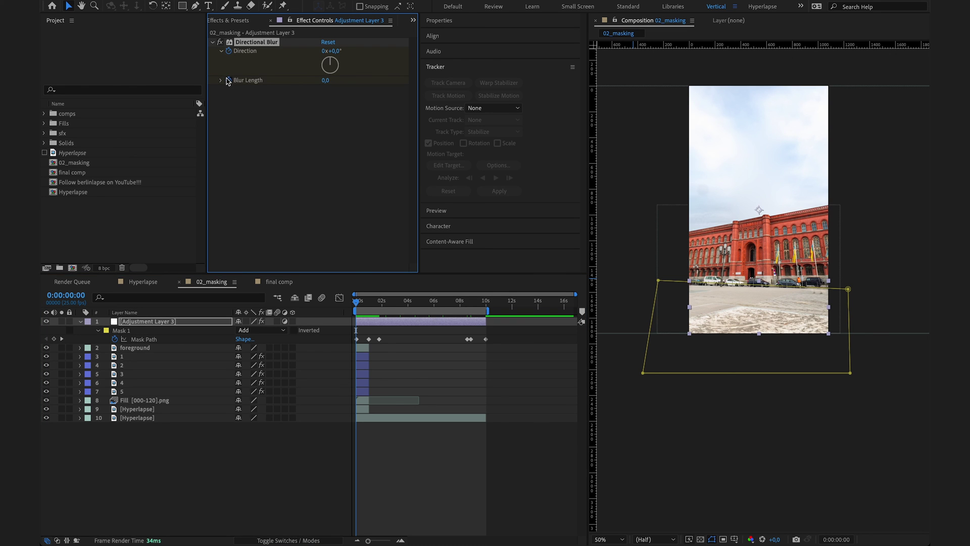
scroll(756, 337, up, 1)
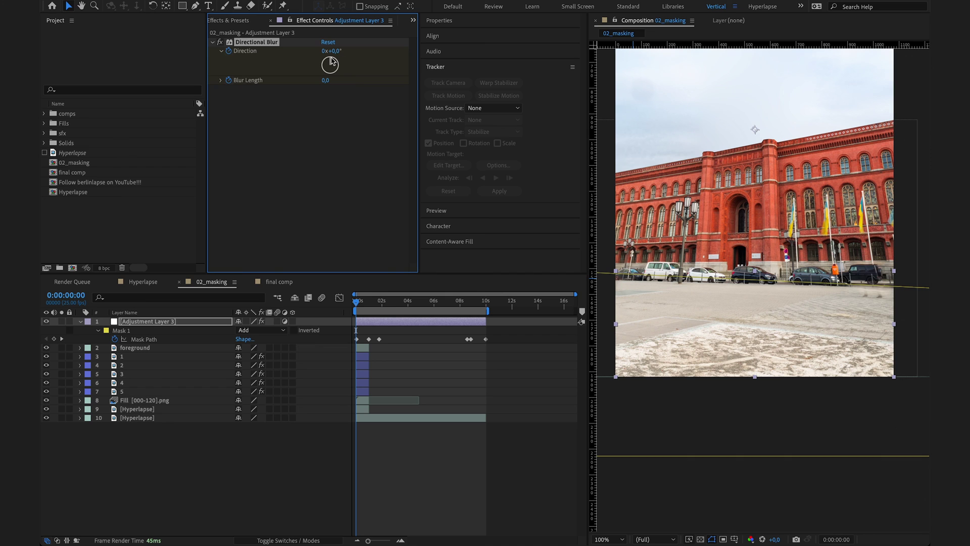
drag(330, 61, 382, 81)
drag(325, 81, 382, 90)
- Keyframe the Directional Blur's Direction at 97° at 0:00:01:10
drag(359, 302, 376, 307)
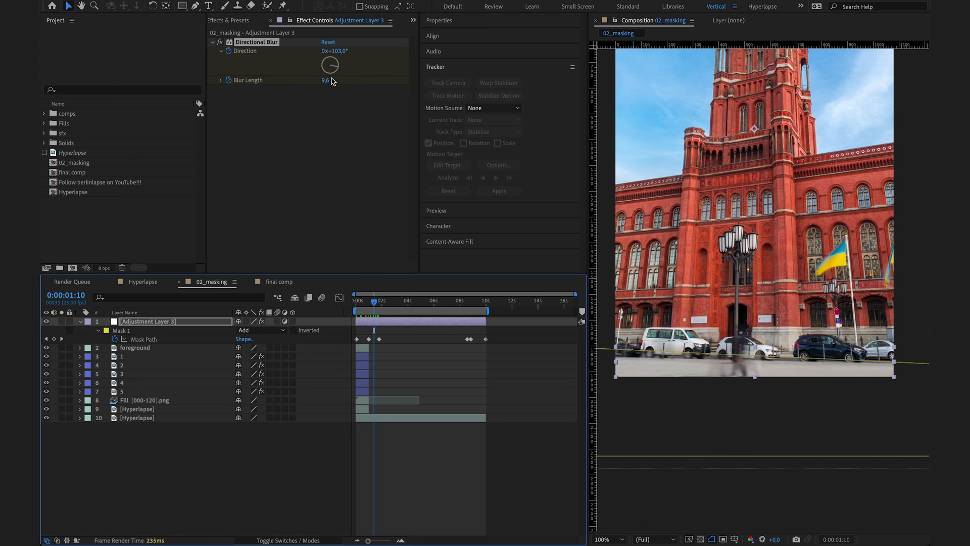
click(344, 66)
click(346, 66)
- Compare the first frame with and without the blur adjustment layer, leaving the layer visible
drag(375, 304, 240, 233)
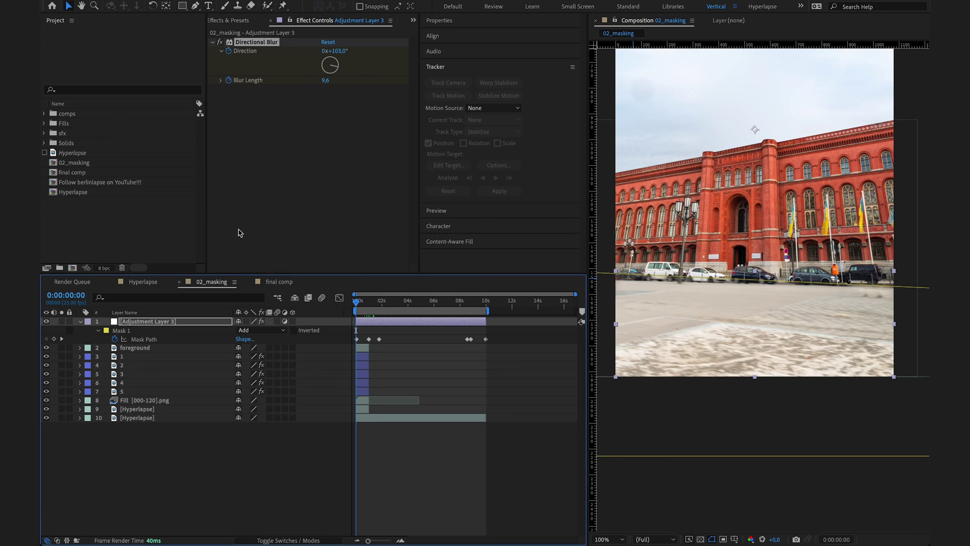
click(46, 323)
click(46, 323)
click(46, 323)
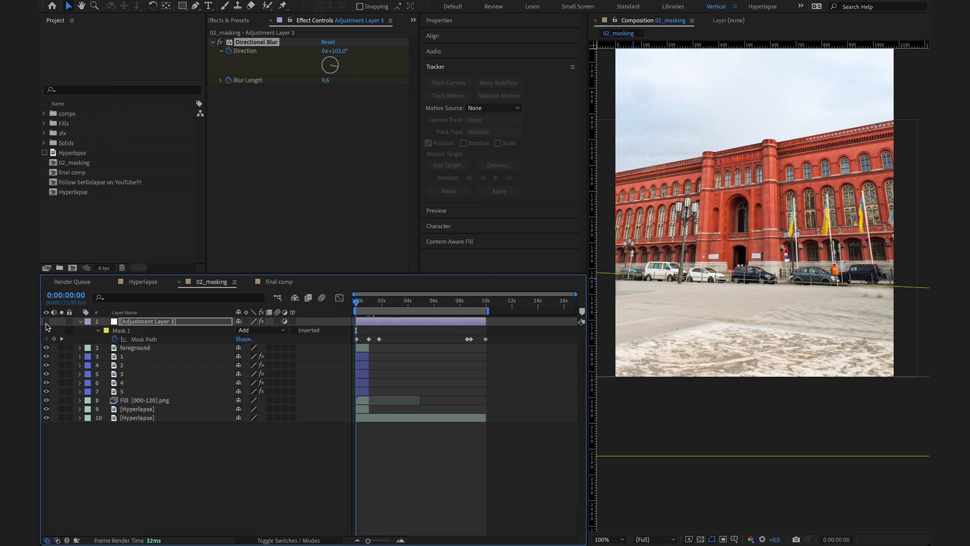
click(46, 322)
click(46, 323)
click(46, 322)
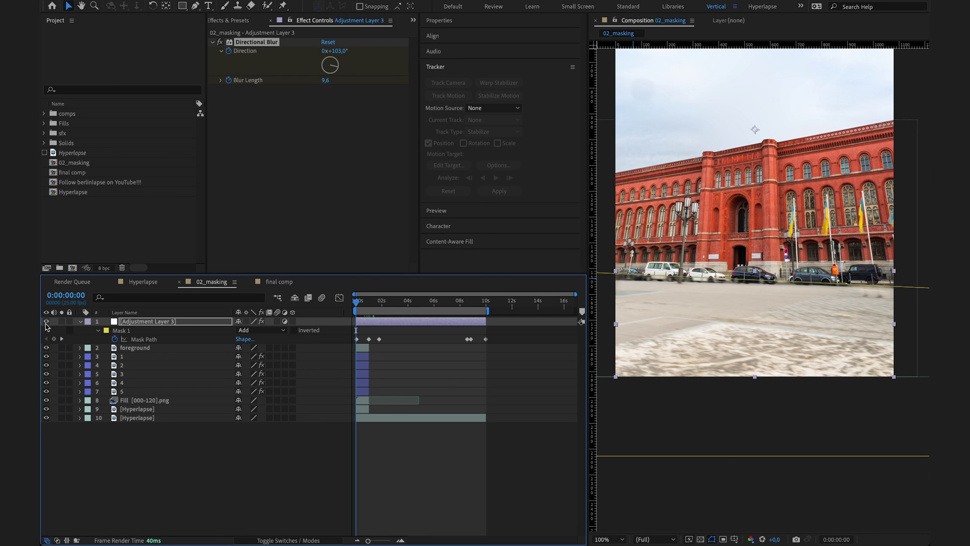
- Set the adjustment layer's Mask Feather to 50 pixels
click(155, 322)
key(f)
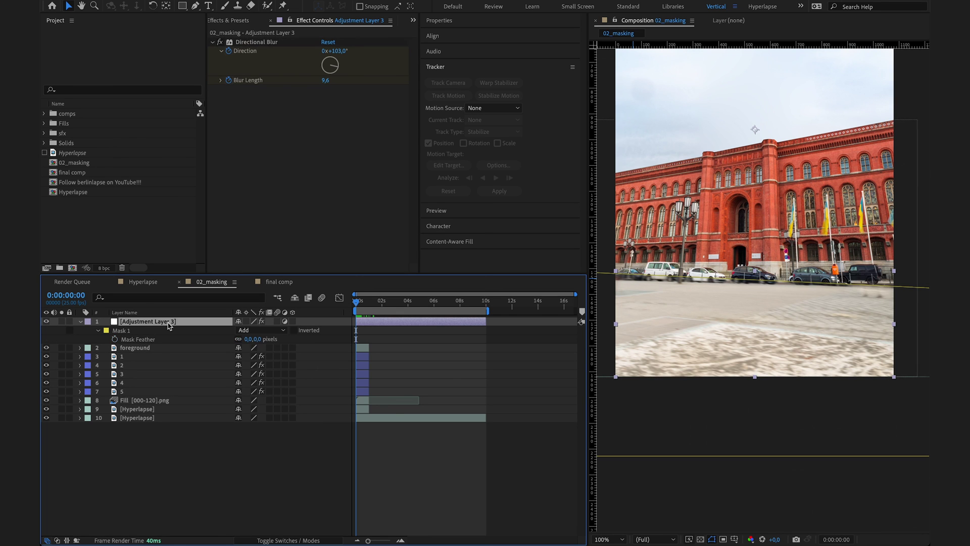
click(257, 339)
text(50)
key(Return)
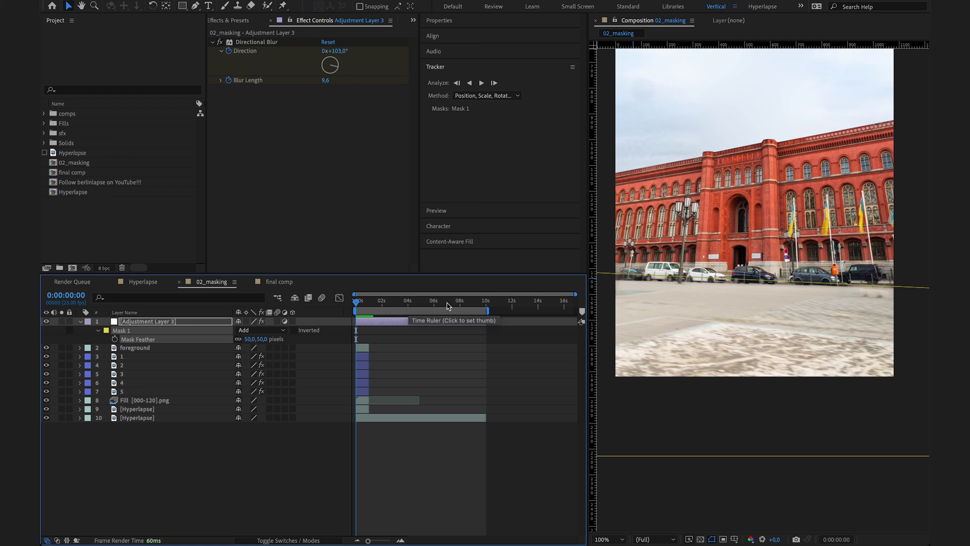
- Copy the first Direction and Blur Length keyframes of the Directional Blur to 0:00:10:00
drag(447, 305, 457, 306)
key(e)
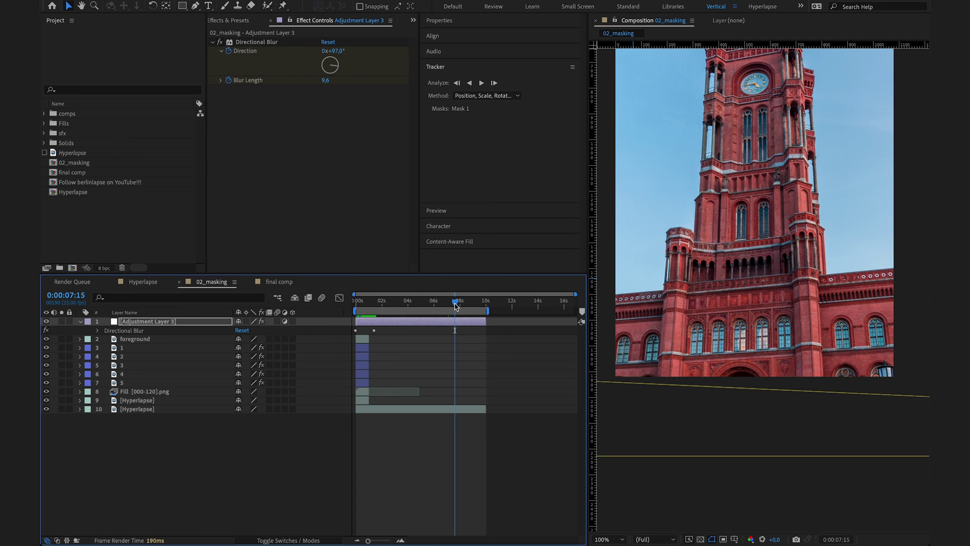
click(97, 330)
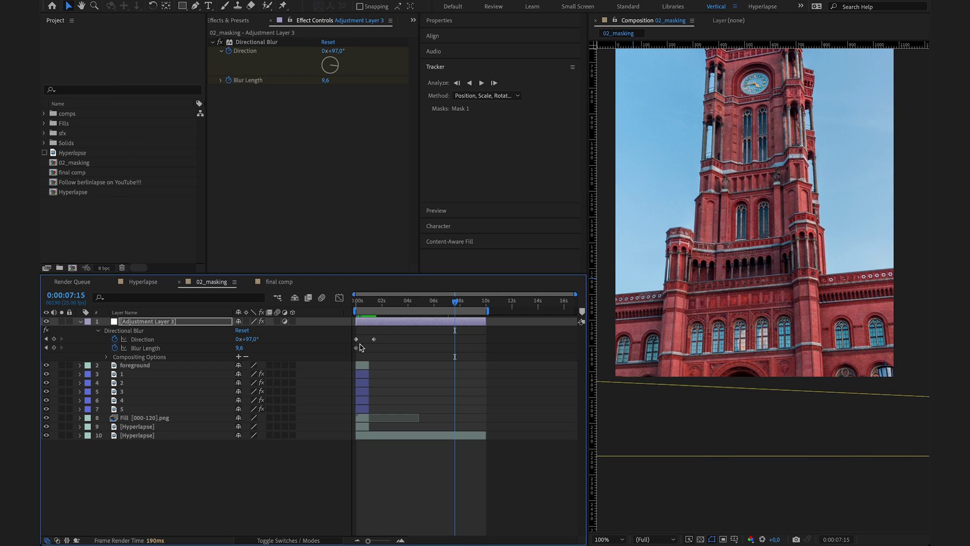
drag(362, 347, 353, 335)
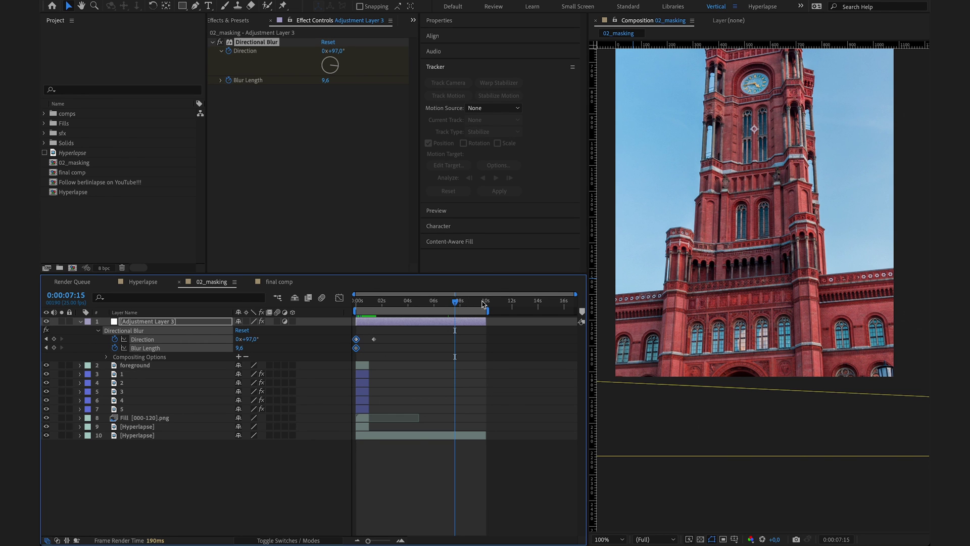
click(485, 301)
key(ctrl+v)
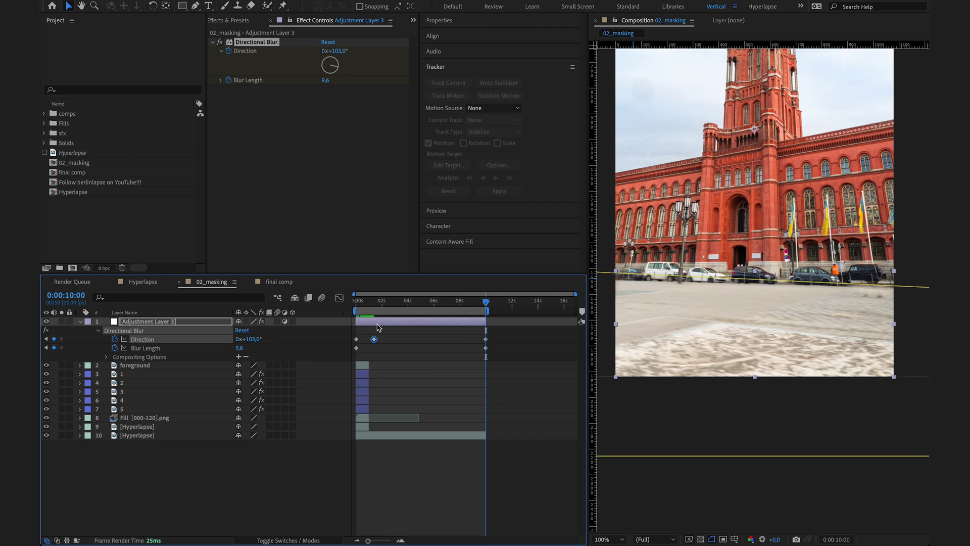
- Paste a copy of the second Direction keyframe at 0:00:08:21 and return to the first frame
click(470, 304)
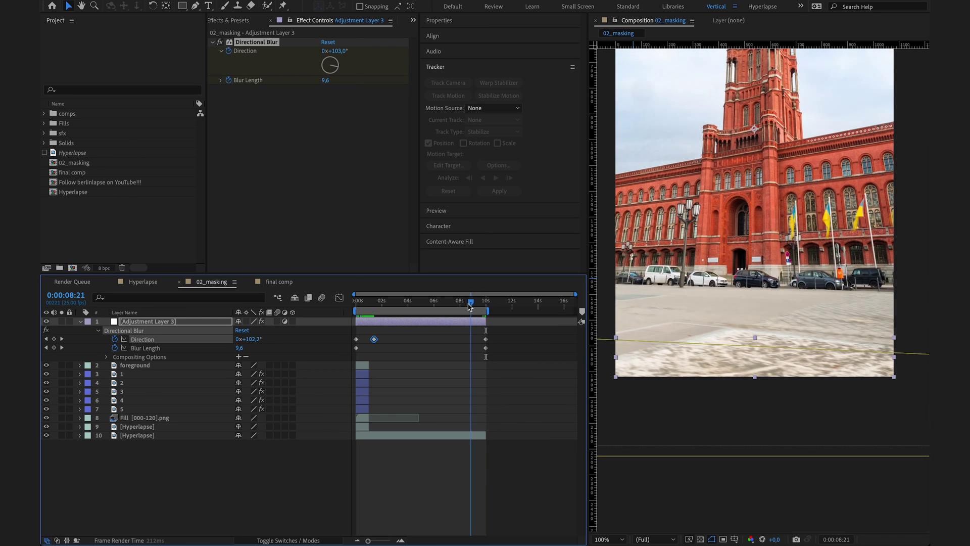
key(ctrl+v)
key(Home)
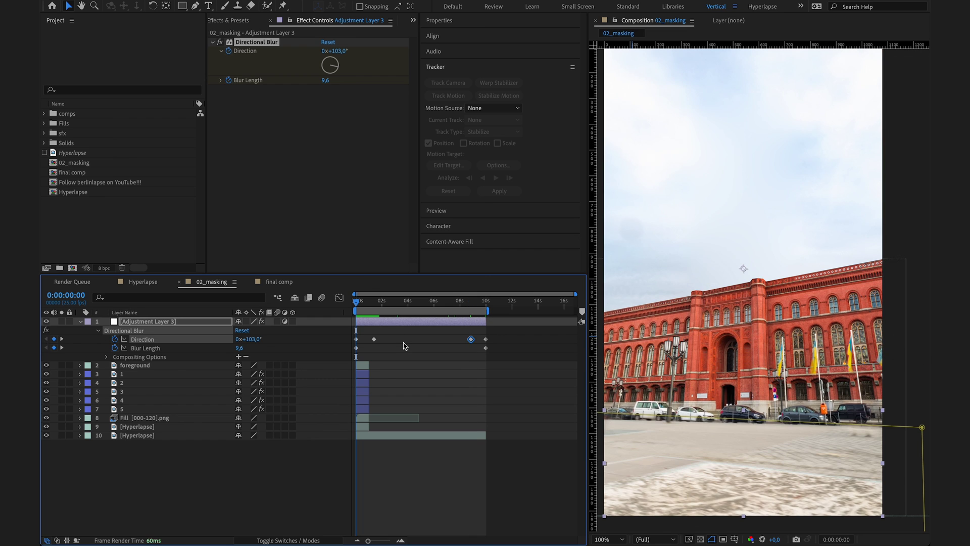
- Open the final comp and play back the finished animation
click(284, 283)
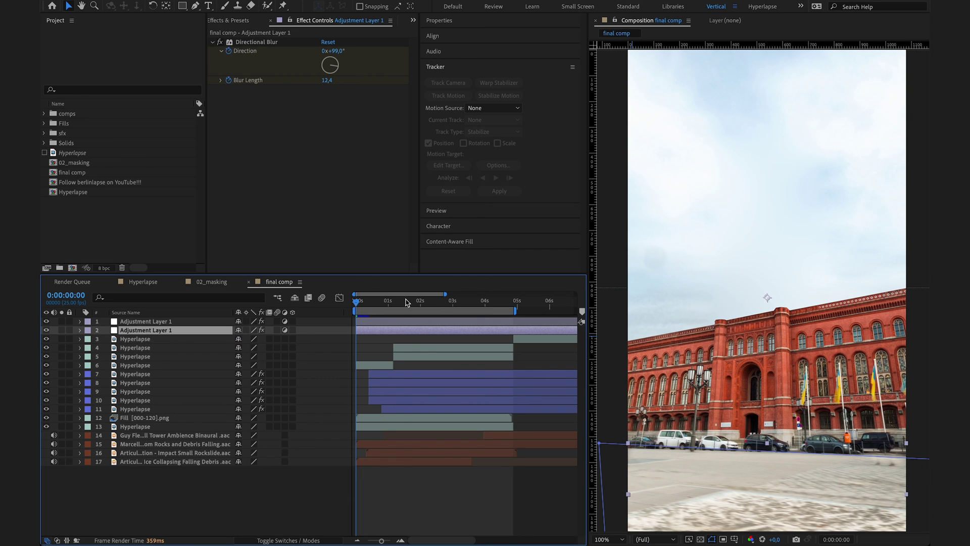
key(space)
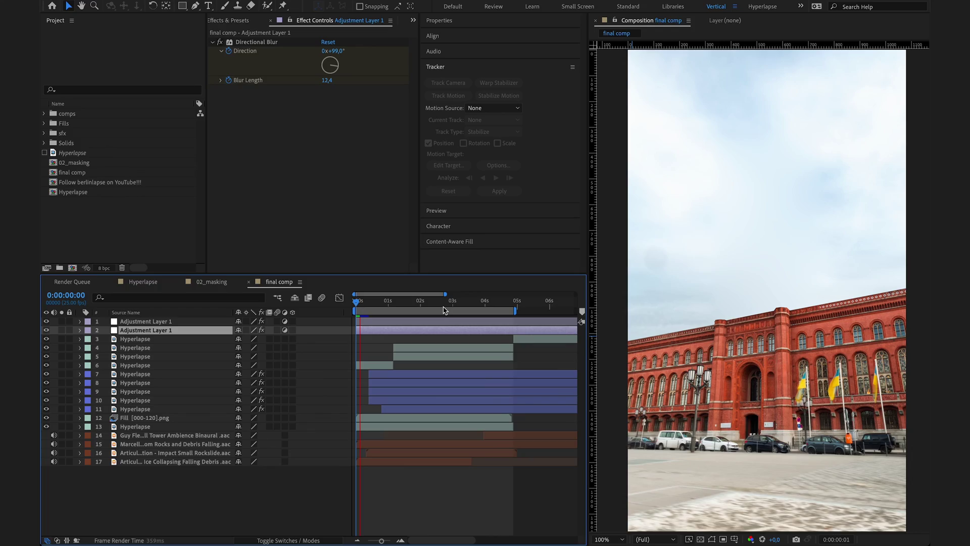